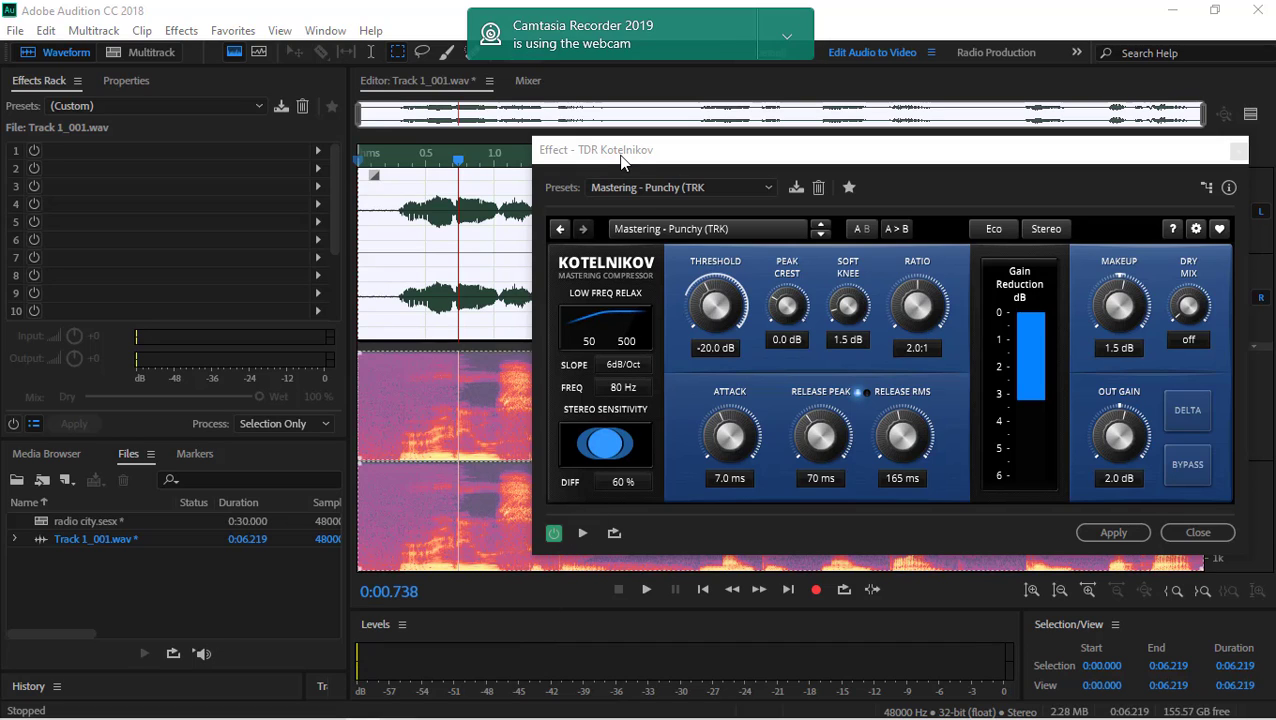
Play the track from about 0.26 s to hear the current Mastering - Punchy compressor preset, and stop playback
{"action": "left_click", "coordinate": [393, 244]}
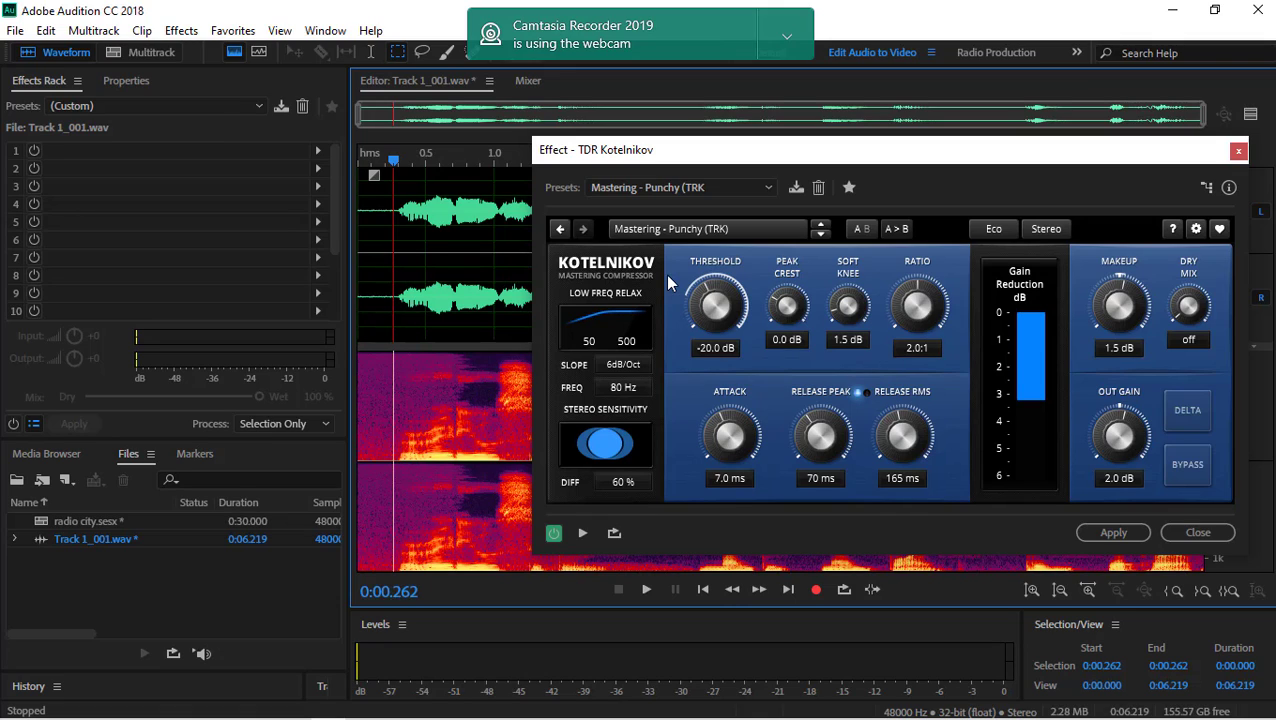
{"action": "key", "text": "space"}
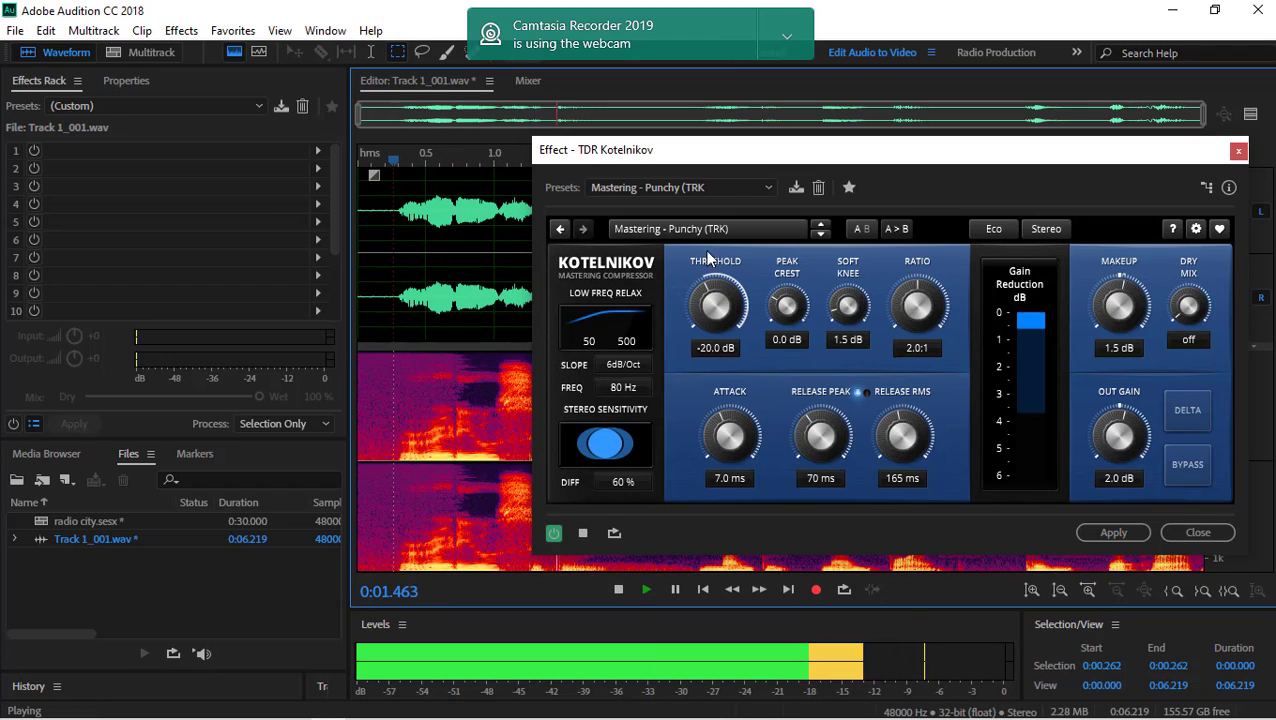
{"action": "key", "text": "space"}
Load the Mastering - Warm effect preset for Kotelnikov and preview how the track sounds with it
{"action": "left_click", "coordinate": [707, 194]}
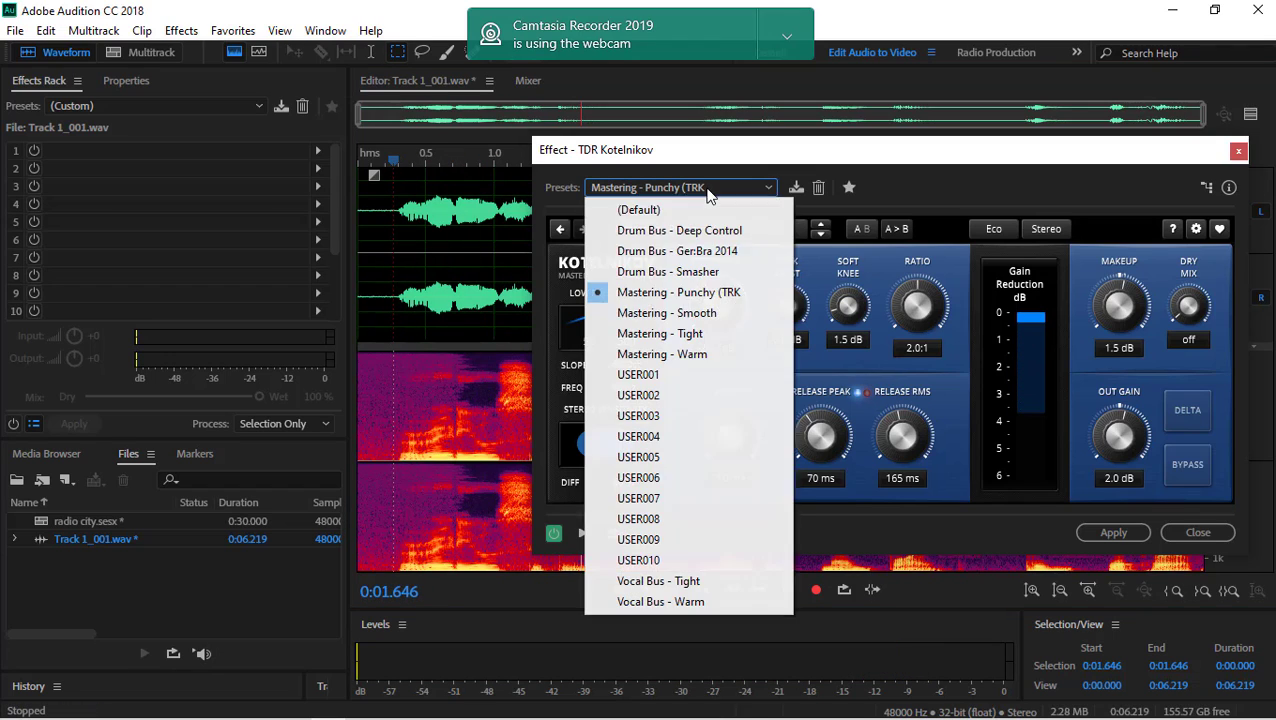
{"action": "left_click", "coordinate": [659, 354]}
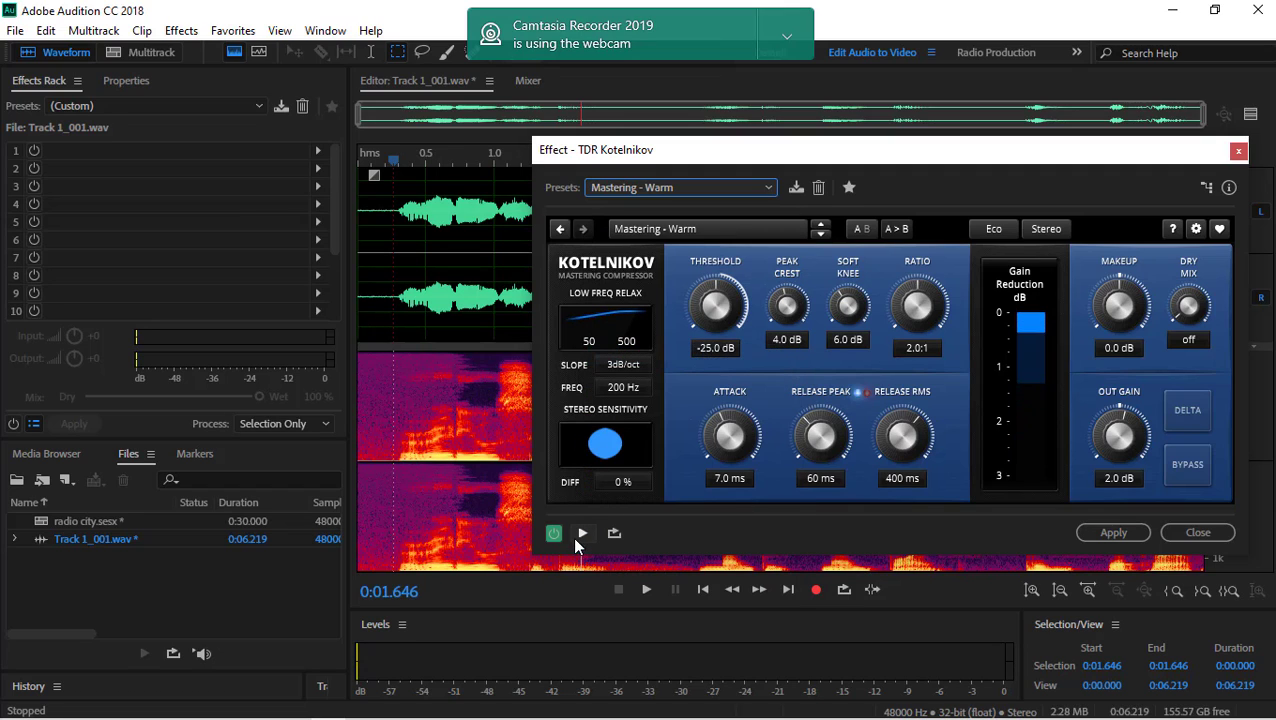
{"action": "left_click", "coordinate": [581, 535]}
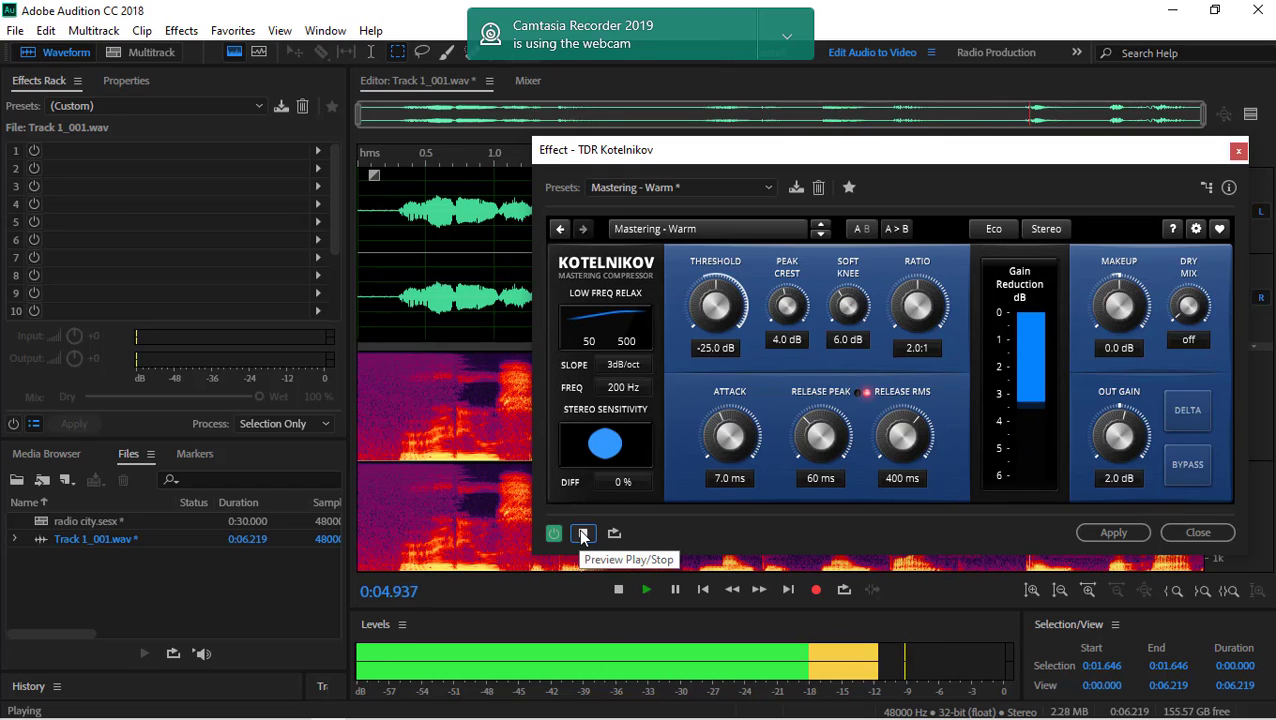
{"action": "left_click", "coordinate": [583, 536]}
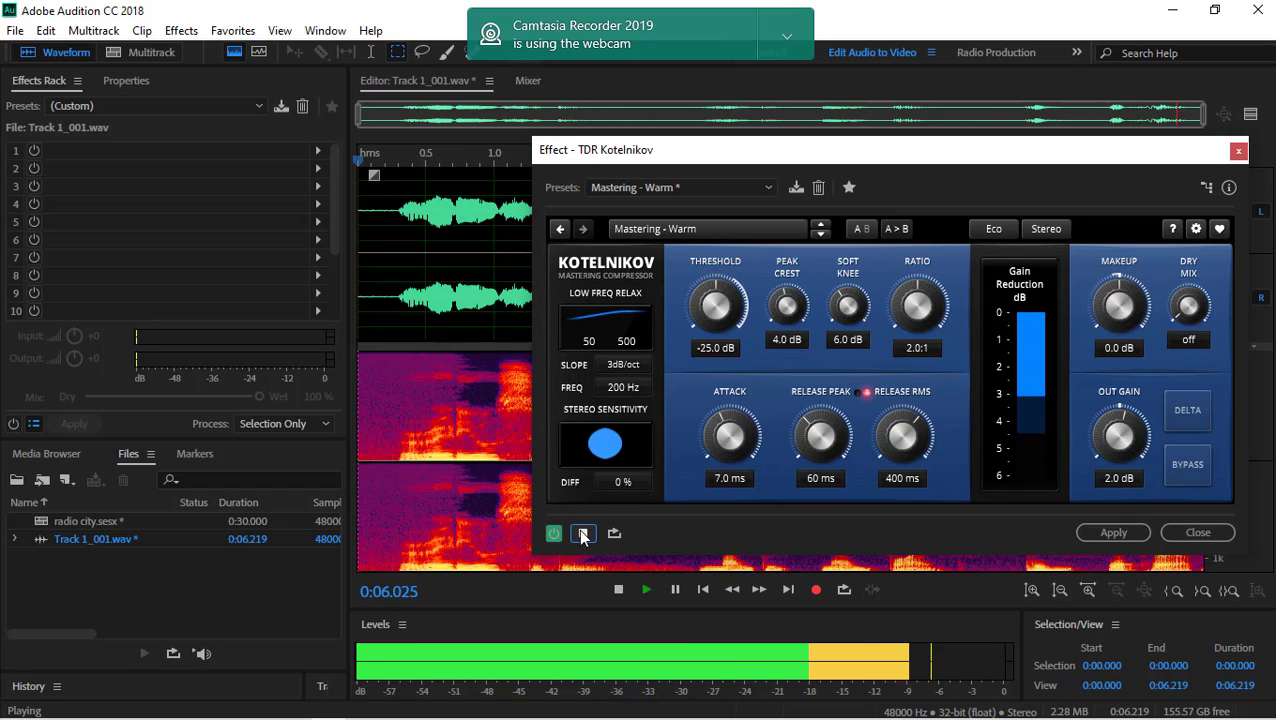
{"action": "left_click", "coordinate": [582, 535]}
{"action": "left_click", "coordinate": [582, 535]}
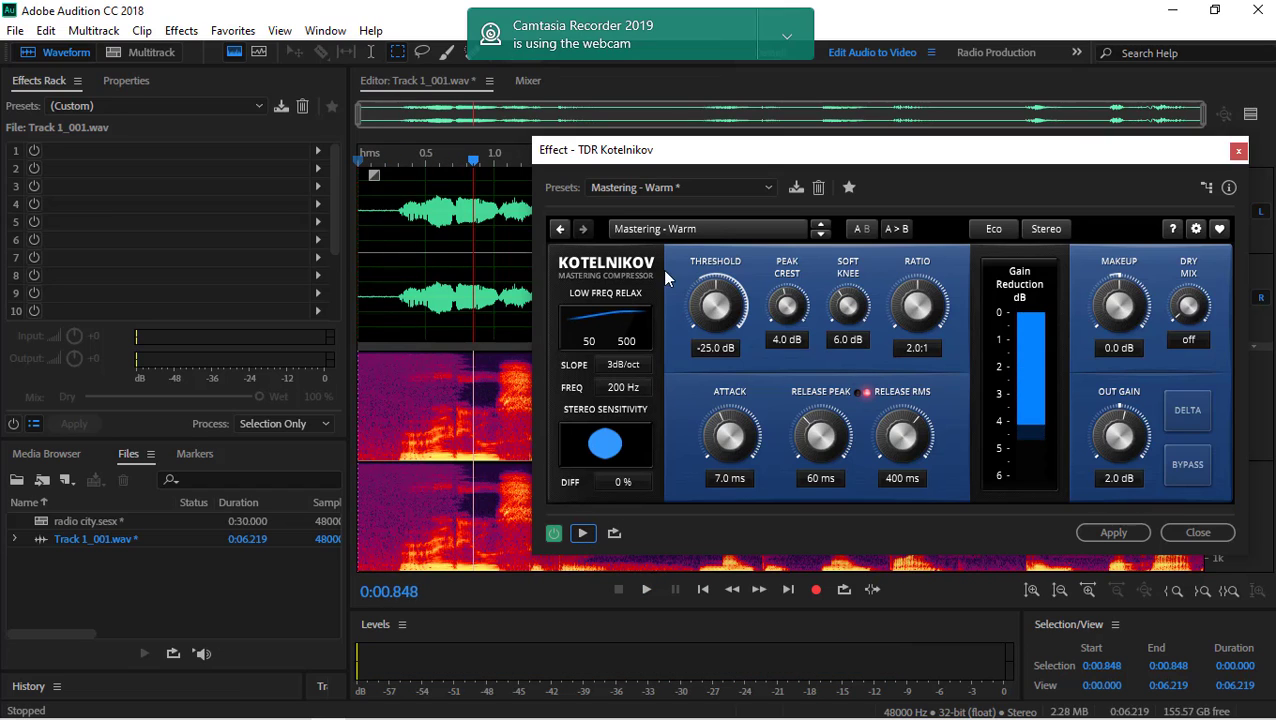
Load Kotelnikov's built-in Mastering - Tight preset and preview the track with it
{"action": "left_click", "coordinate": [662, 230]}
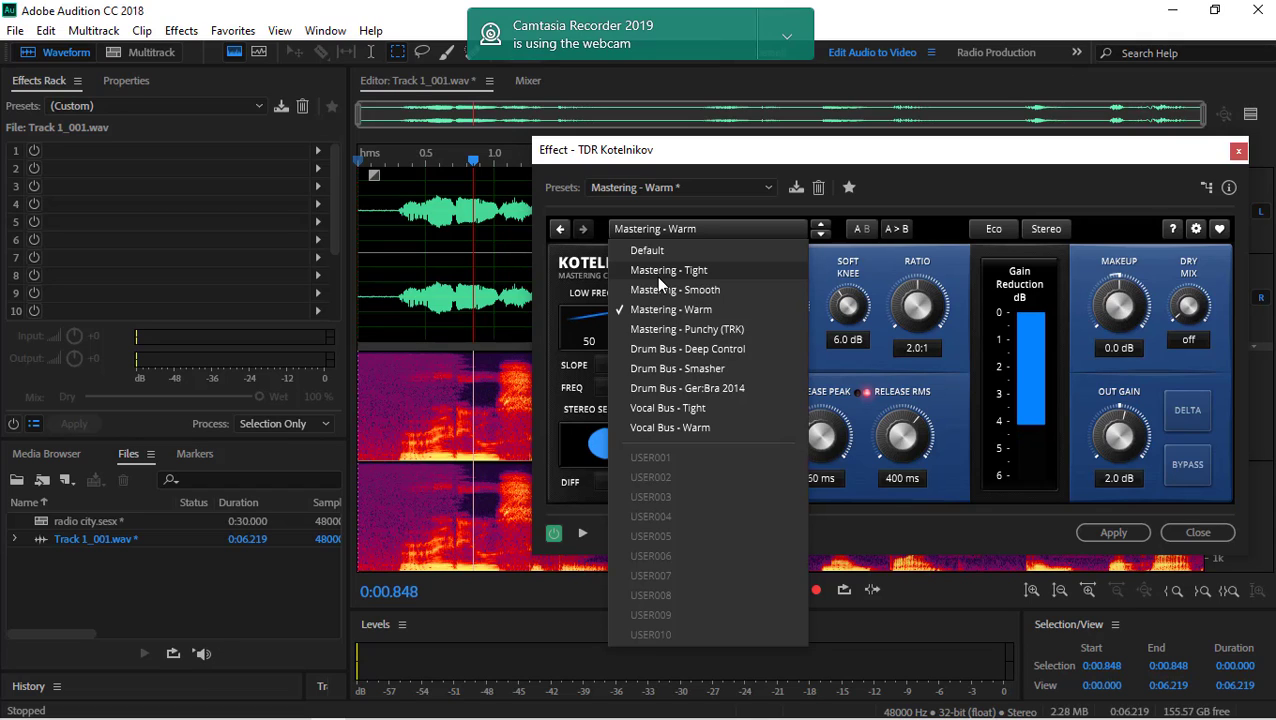
{"action": "left_click", "coordinate": [656, 276]}
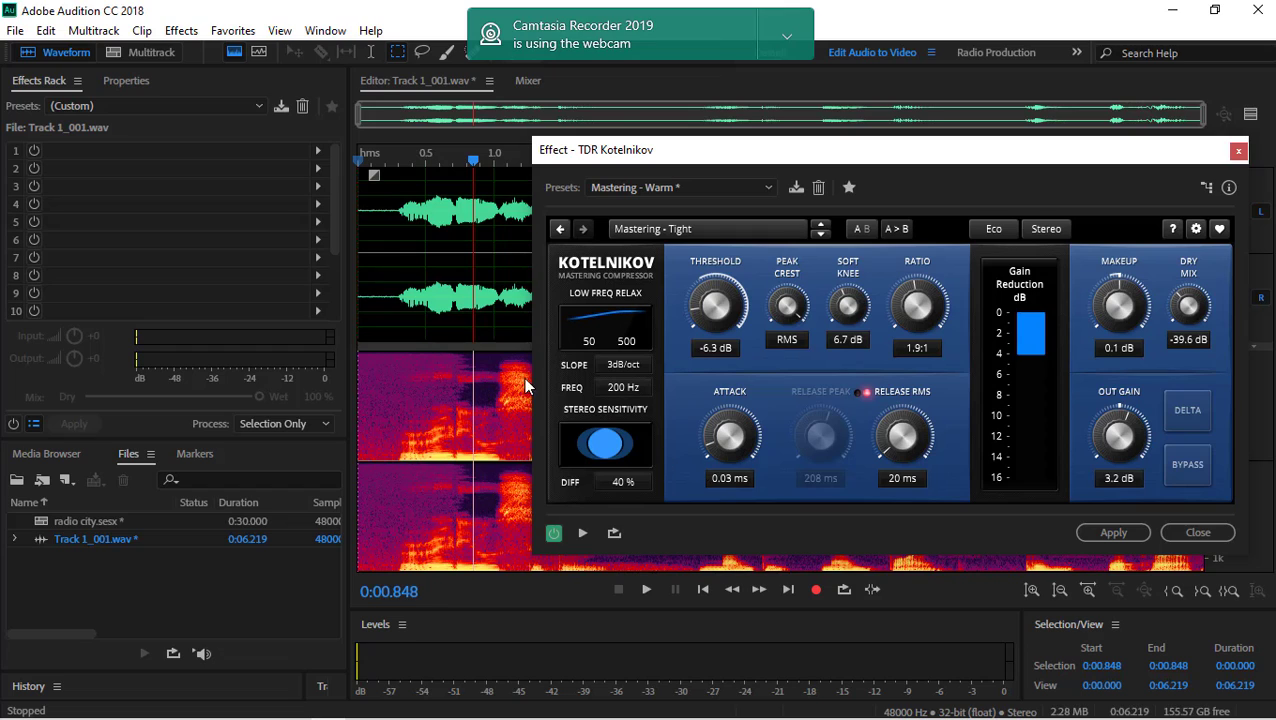
{"action": "left_click", "coordinate": [380, 257]}
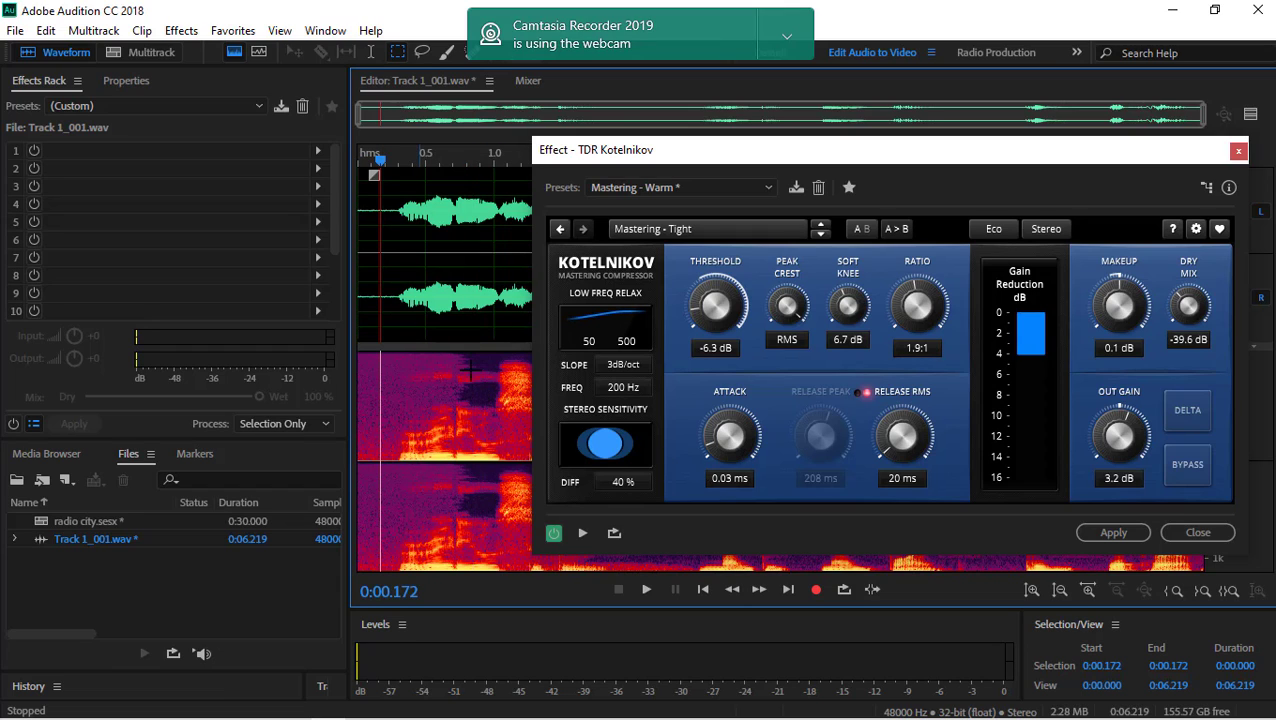
{"action": "left_click", "coordinate": [582, 533]}
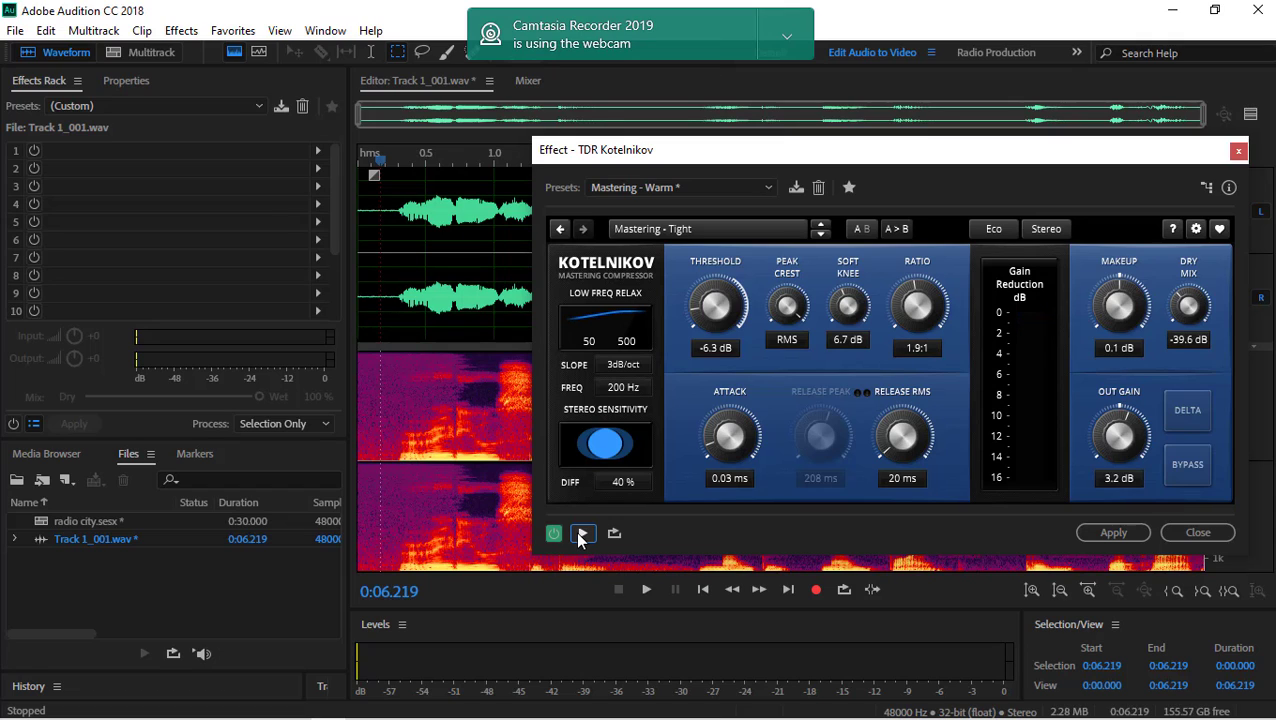
{"action": "left_click", "coordinate": [580, 535]}
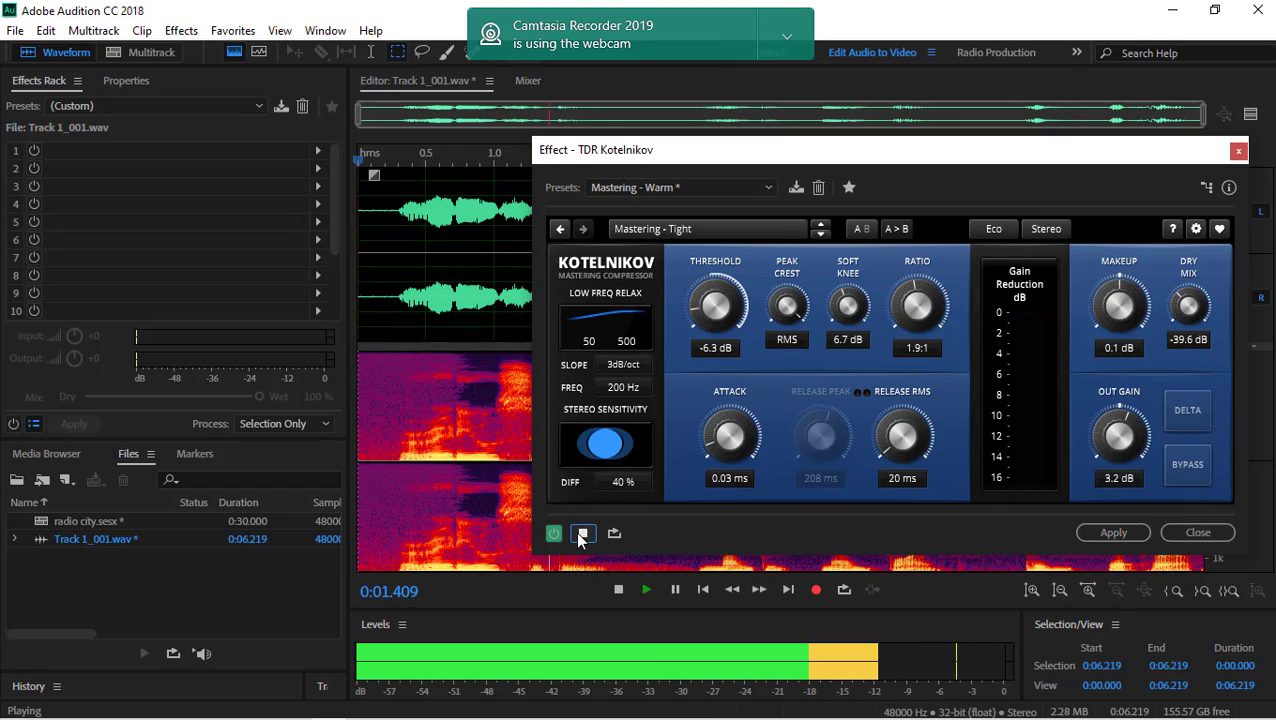
{"action": "left_click", "coordinate": [580, 535]}
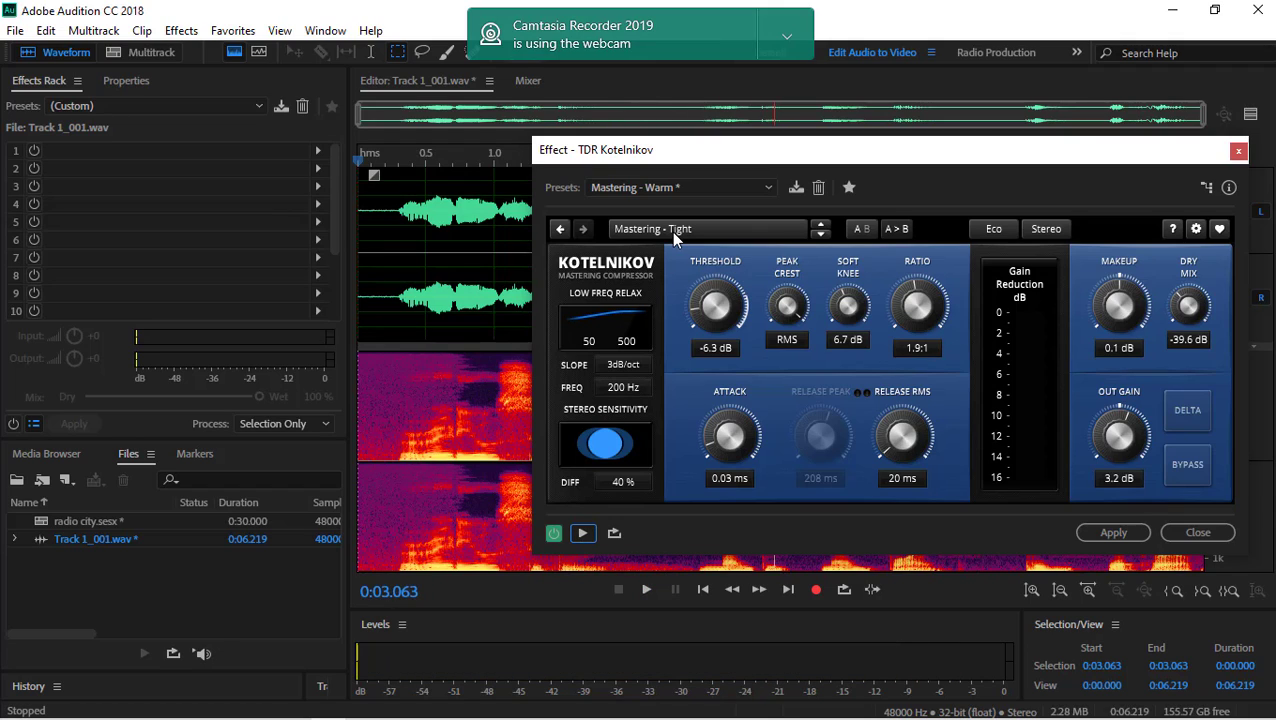
Reset the compressor by choosing Default in Kotelnikov's own preset list and (Default) as the effect preset
{"action": "left_click", "coordinate": [671, 188]}
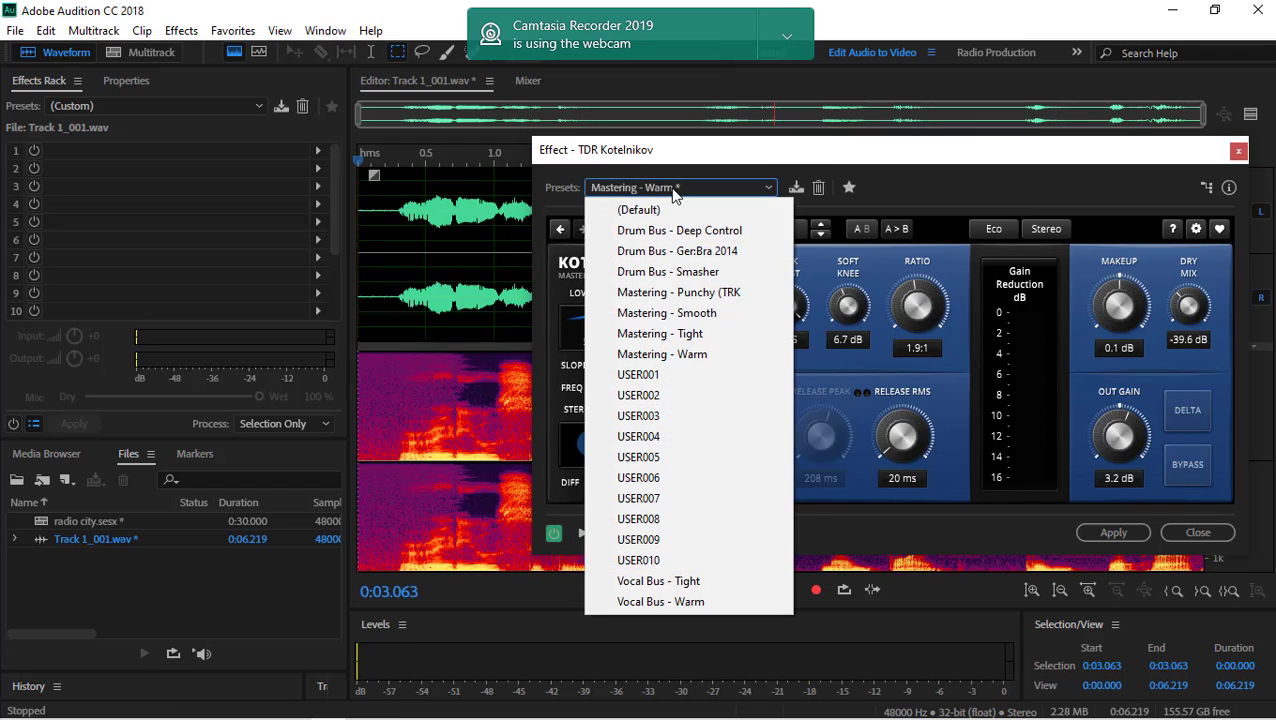
{"action": "left_click", "coordinate": [673, 192]}
{"action": "left_click", "coordinate": [668, 230]}
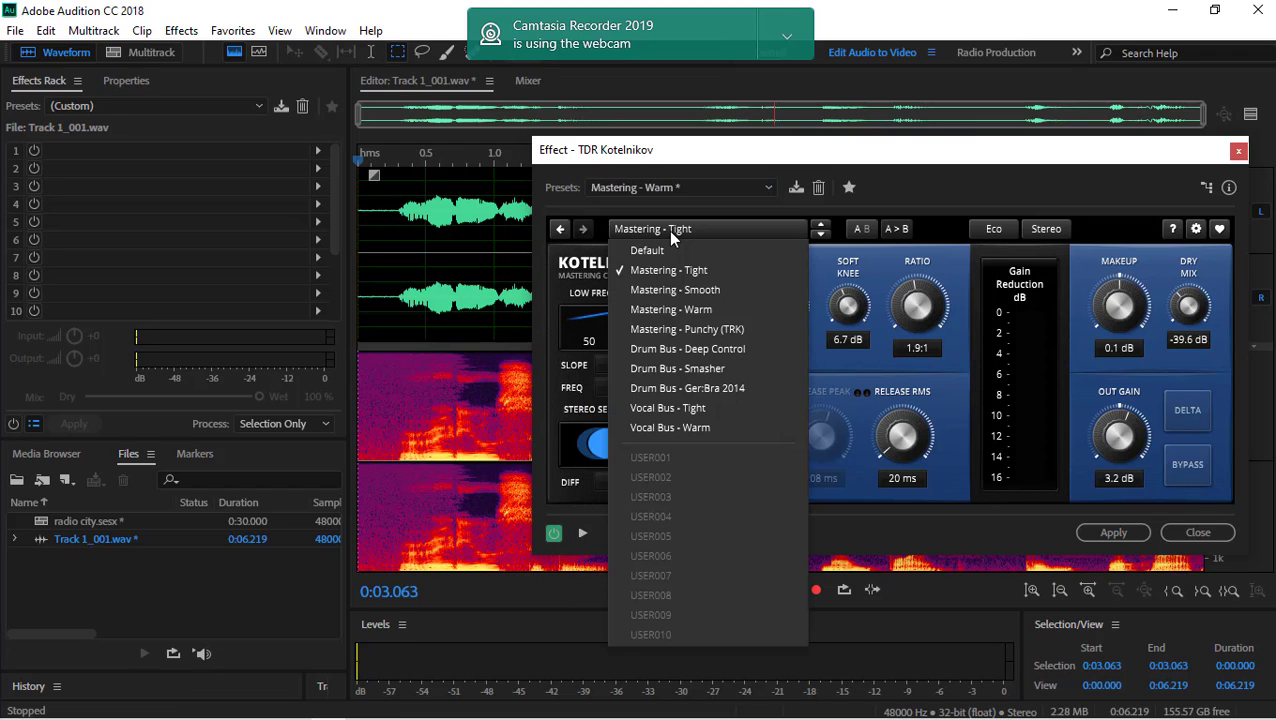
{"action": "left_click", "coordinate": [659, 249]}
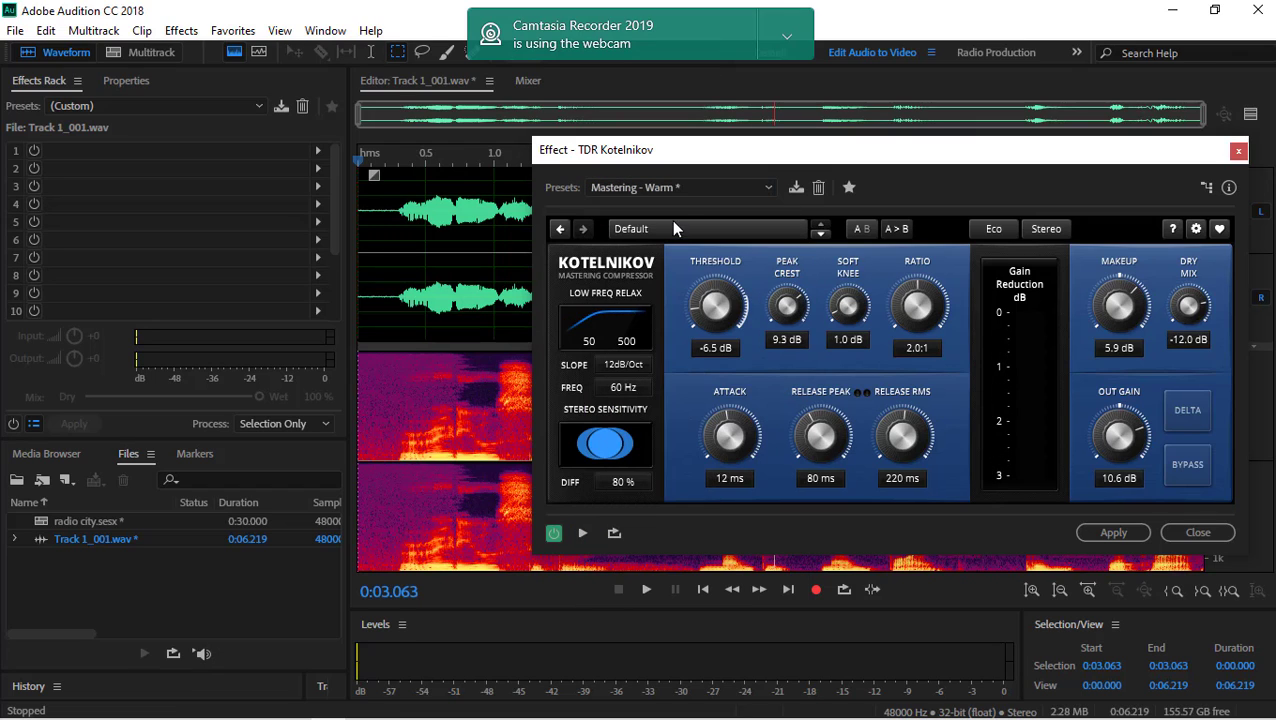
{"action": "left_click", "coordinate": [671, 189]}
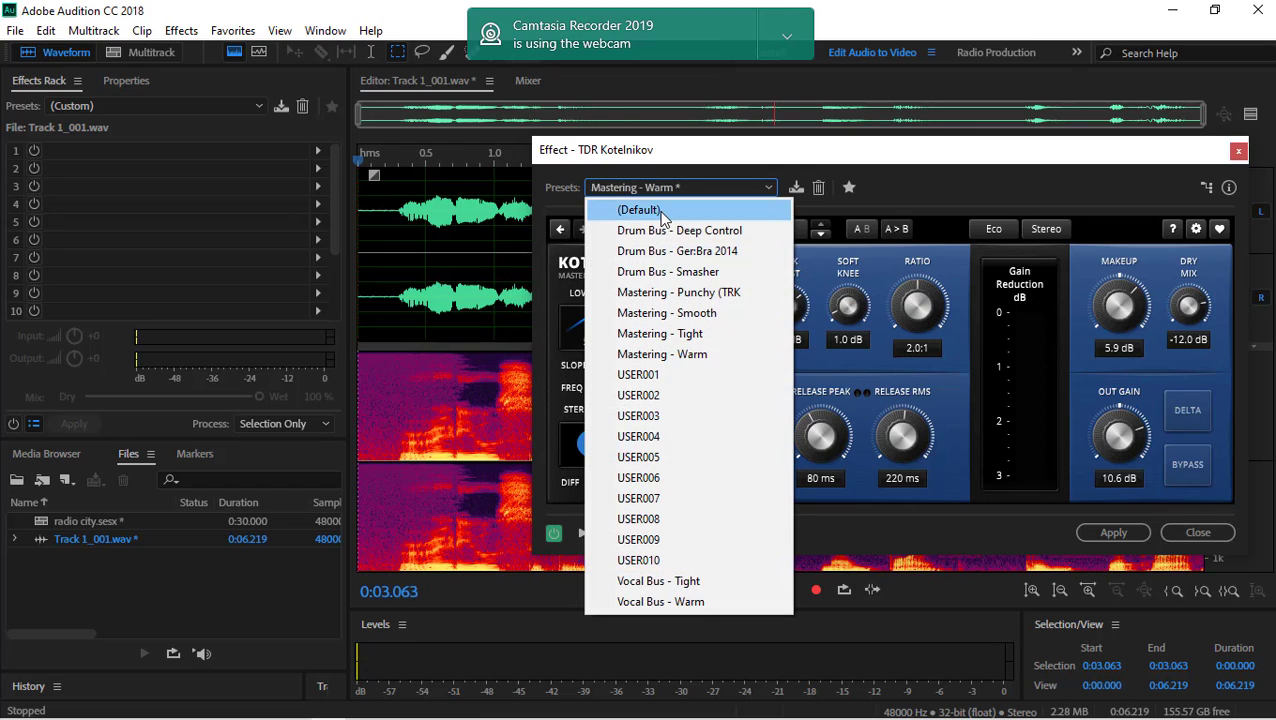
{"action": "left_click", "coordinate": [668, 209]}
Load Kotelnikov's built-in Mastering - Smooth preset and preview the track with it
{"action": "left_click", "coordinate": [670, 229]}
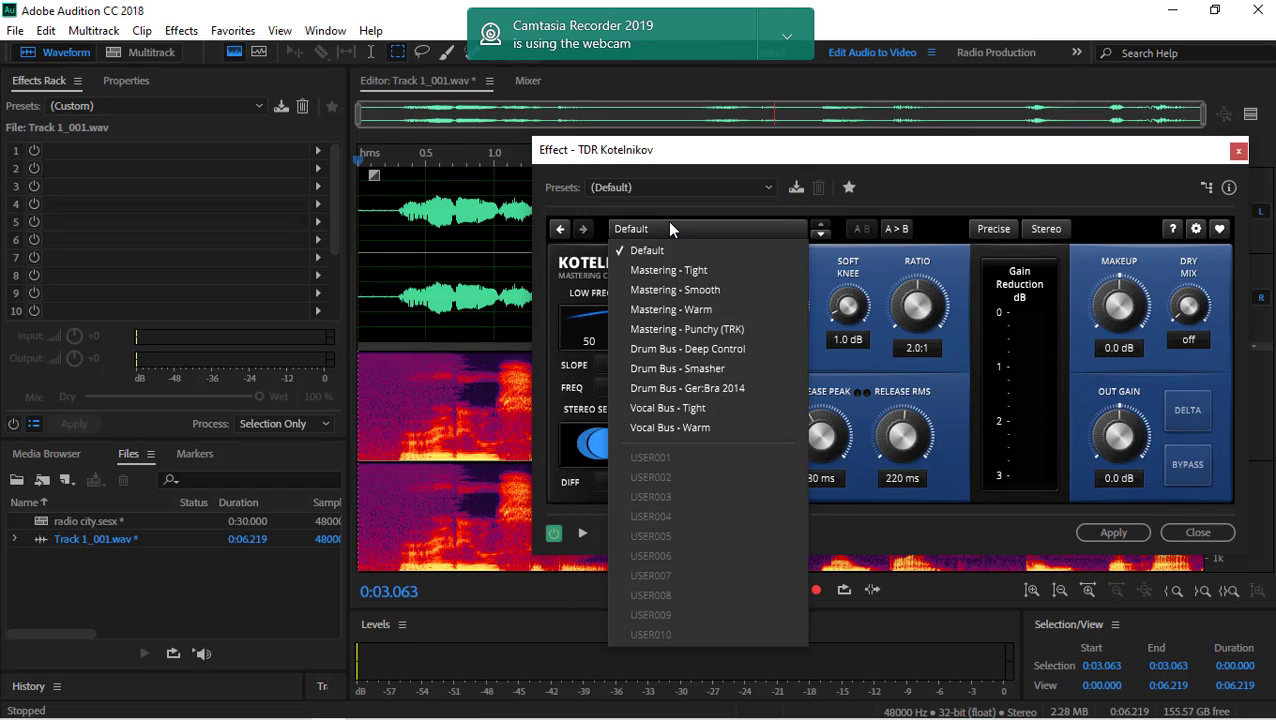
{"action": "left_click", "coordinate": [666, 290]}
{"action": "left_click", "coordinate": [582, 534]}
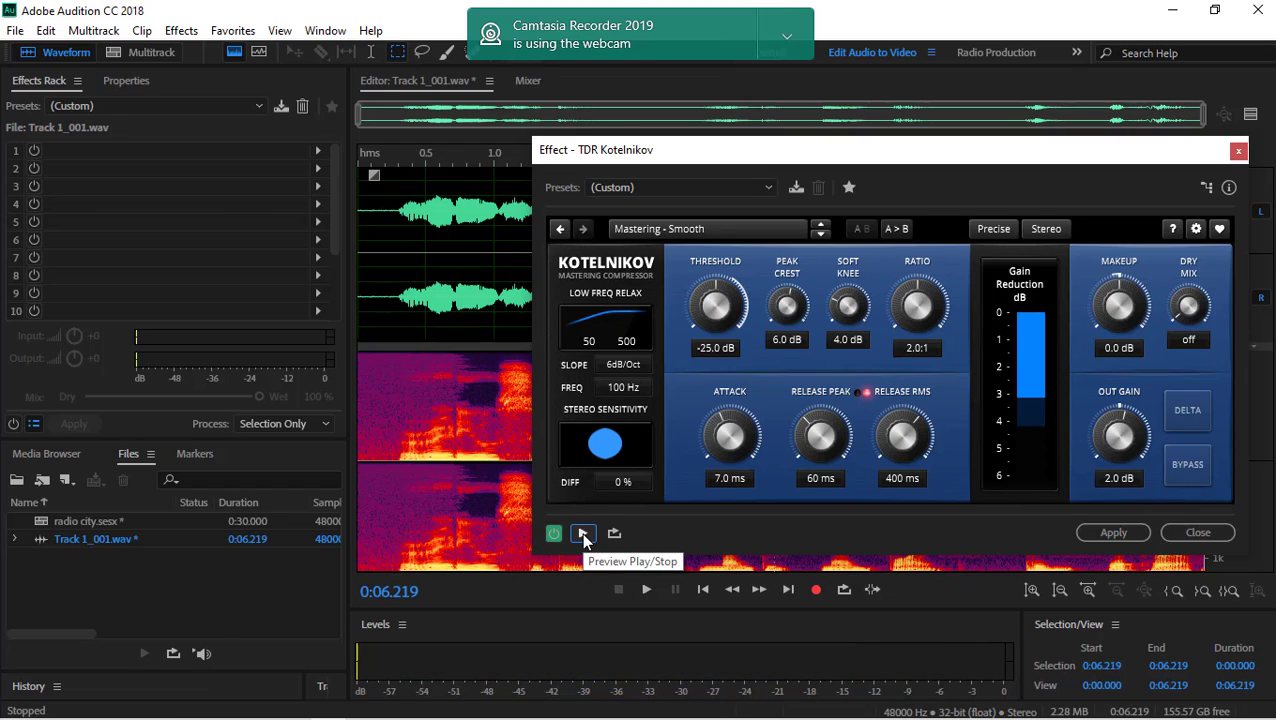
{"action": "left_click", "coordinate": [583, 534]}
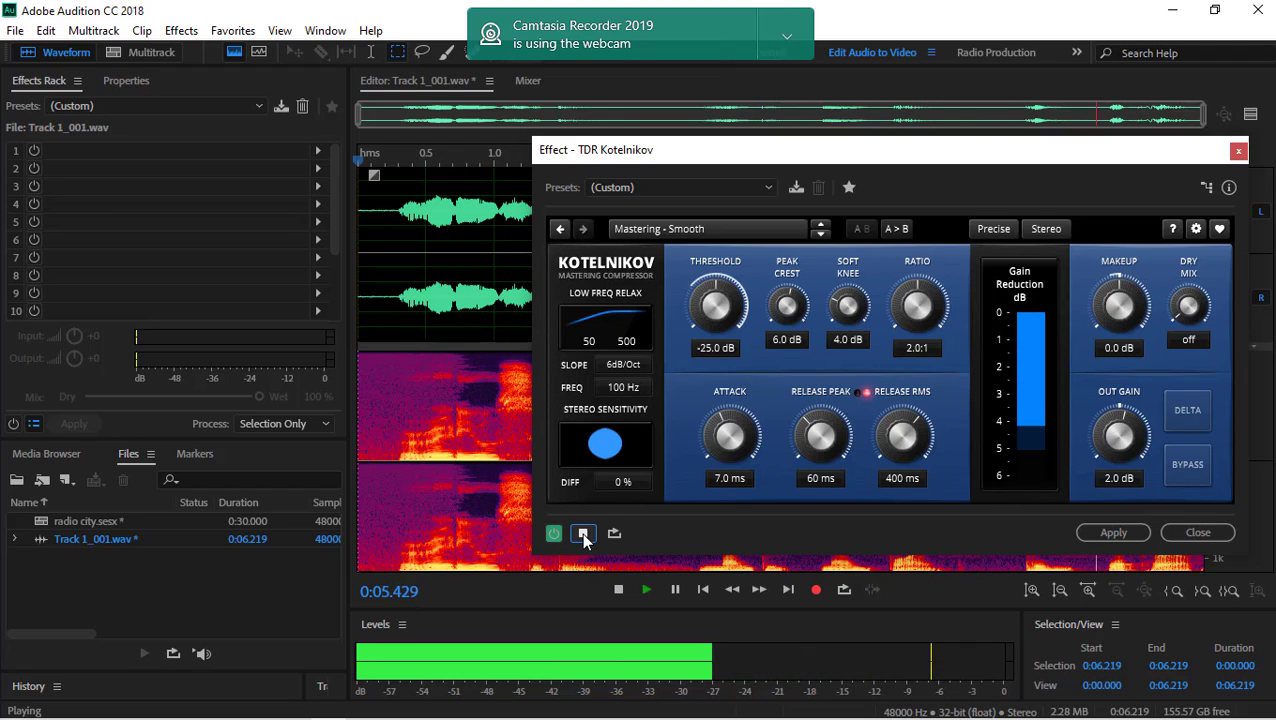
{"action": "left_click", "coordinate": [582, 533]}
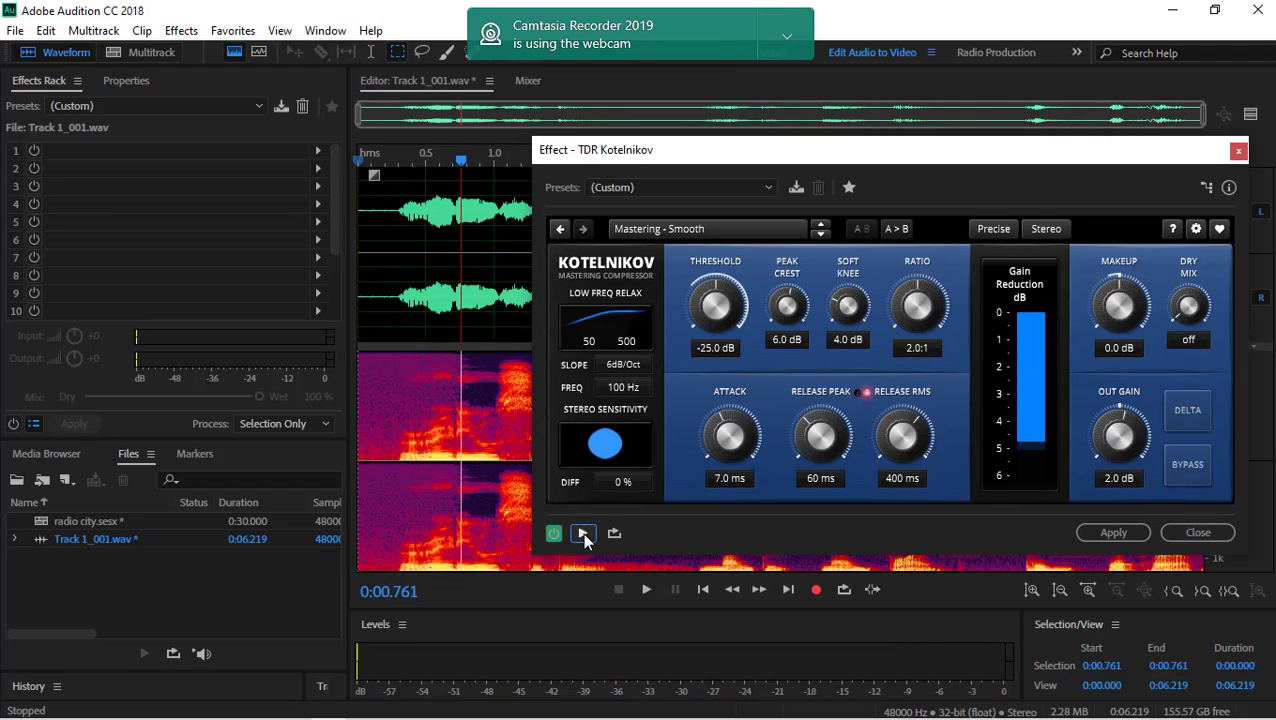
Load Kotelnikov's built-in Mastering - Punchy (TRK) preset and preview the track with it
{"action": "left_click", "coordinate": [684, 232]}
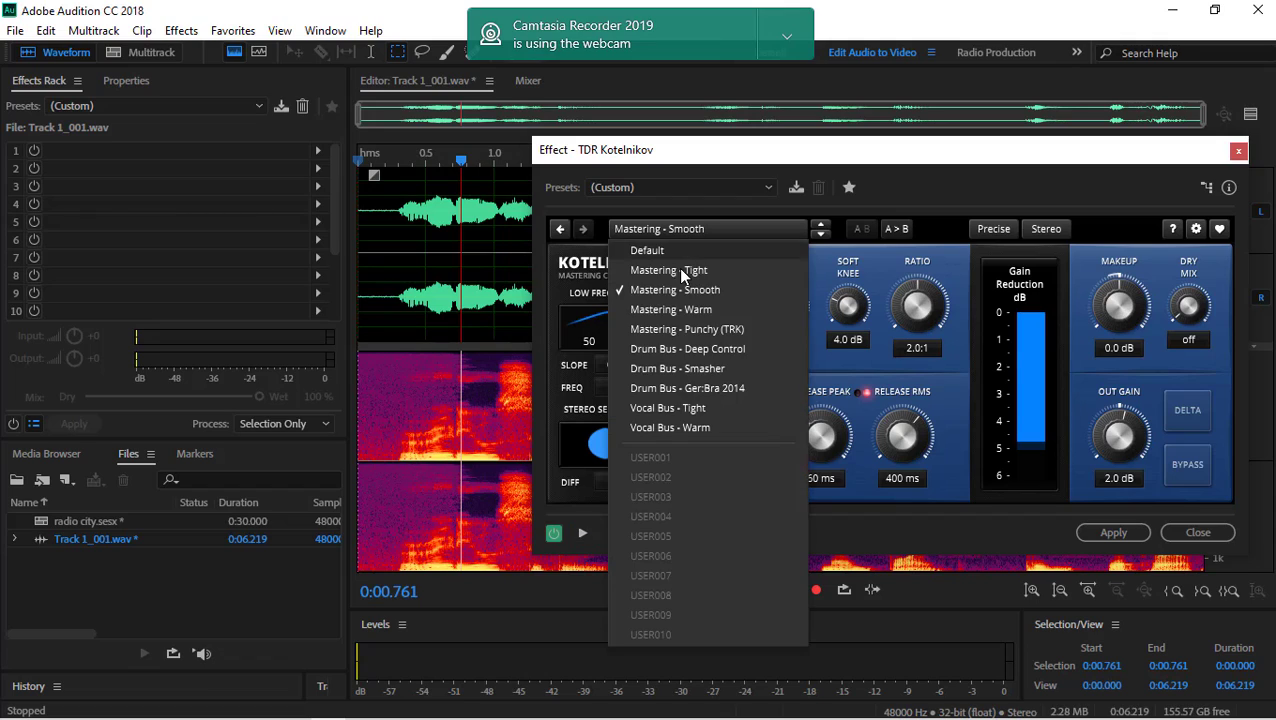
{"action": "left_click", "coordinate": [672, 333]}
{"action": "left_click", "coordinate": [582, 534]}
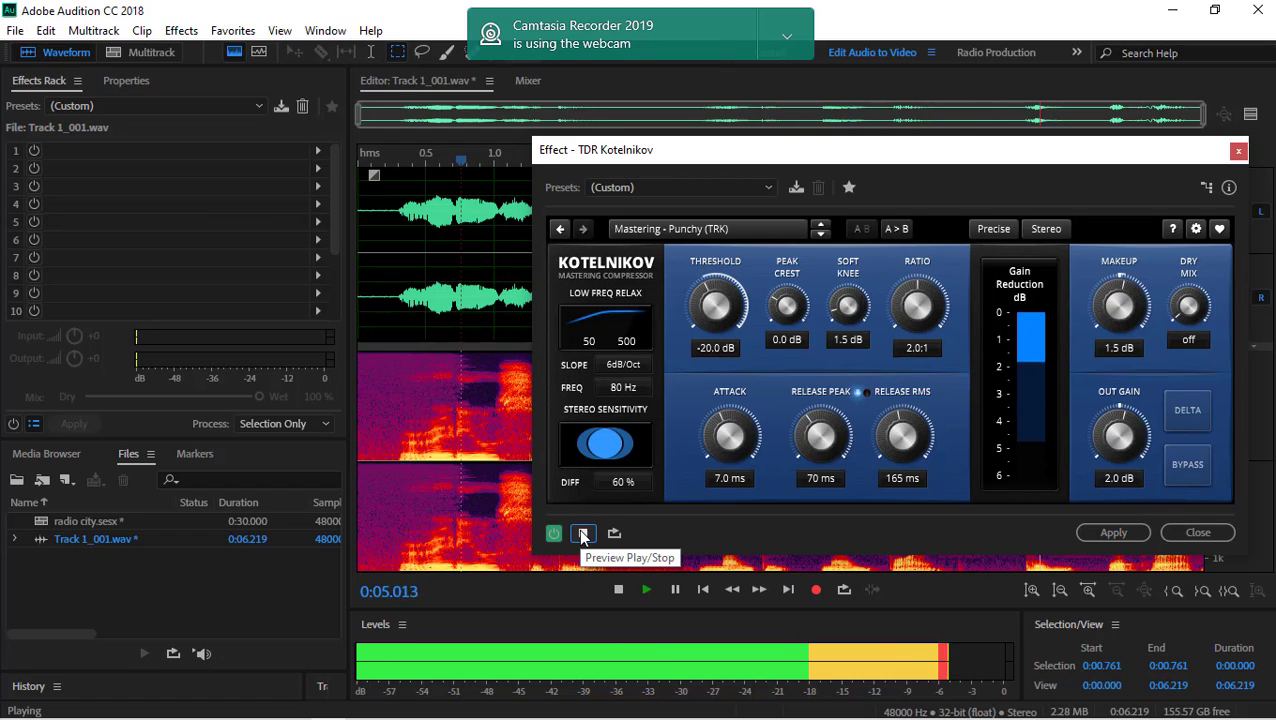
{"action": "left_click", "coordinate": [582, 534]}
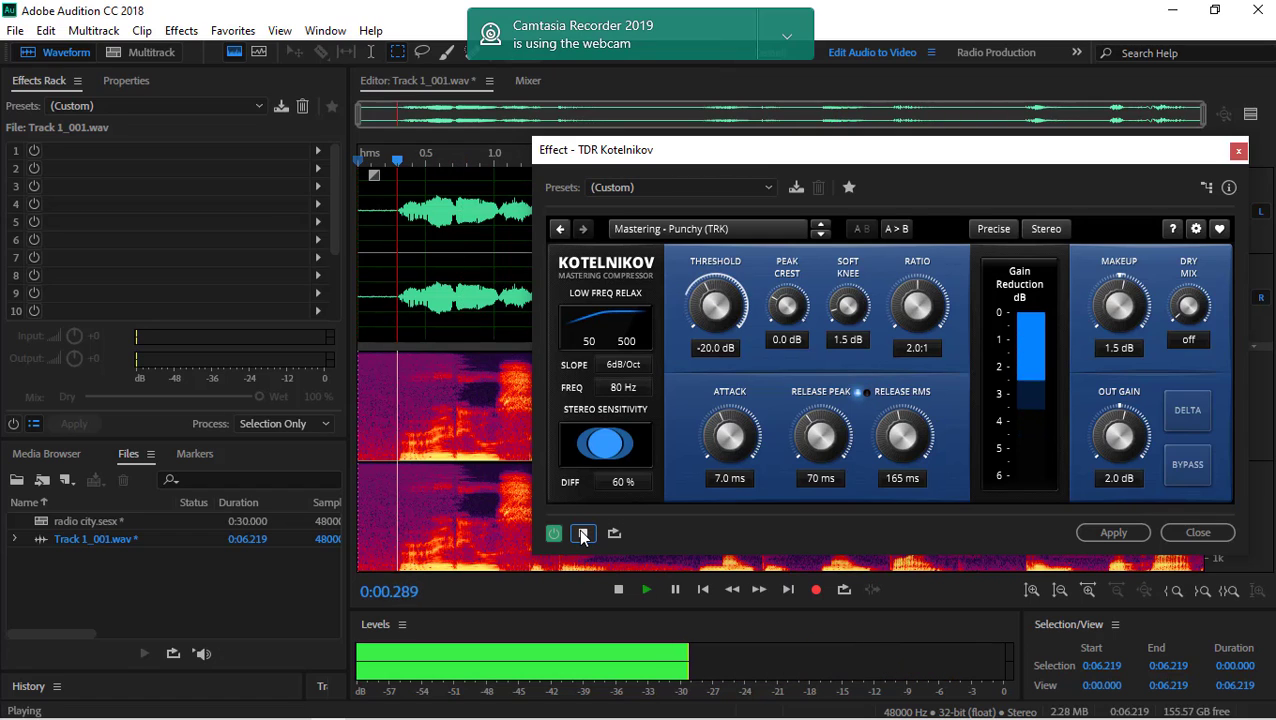
{"action": "left_click", "coordinate": [582, 534]}
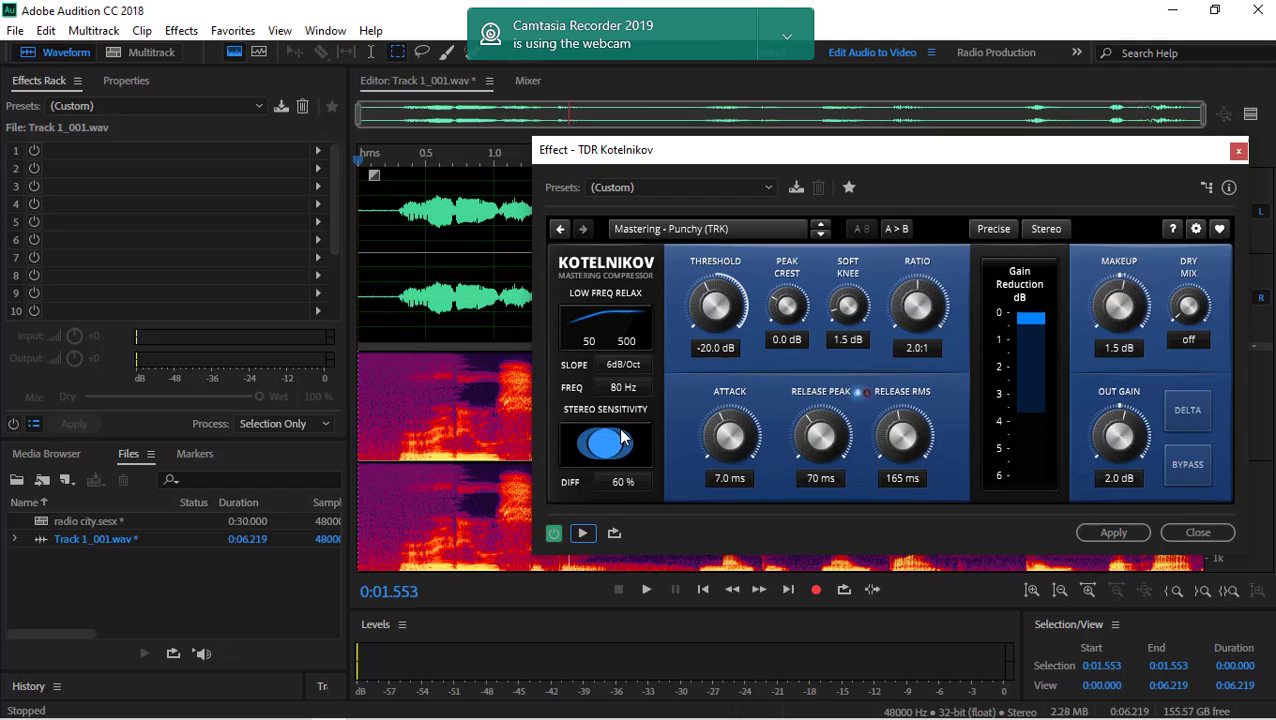
Load Kotelnikov's built-in Drum Bus - Deep Control preset and preview the track, replaying it from about 0.27 s
{"action": "left_click", "coordinate": [646, 228]}
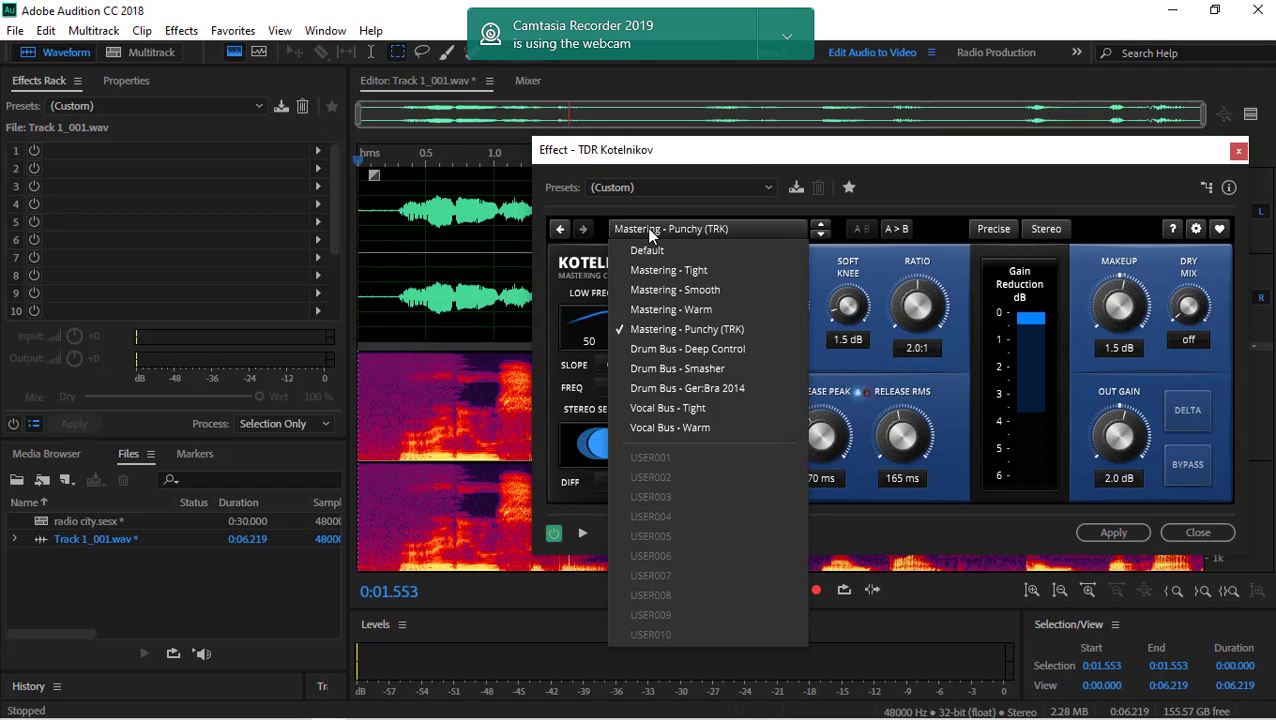
{"action": "left_click", "coordinate": [667, 350]}
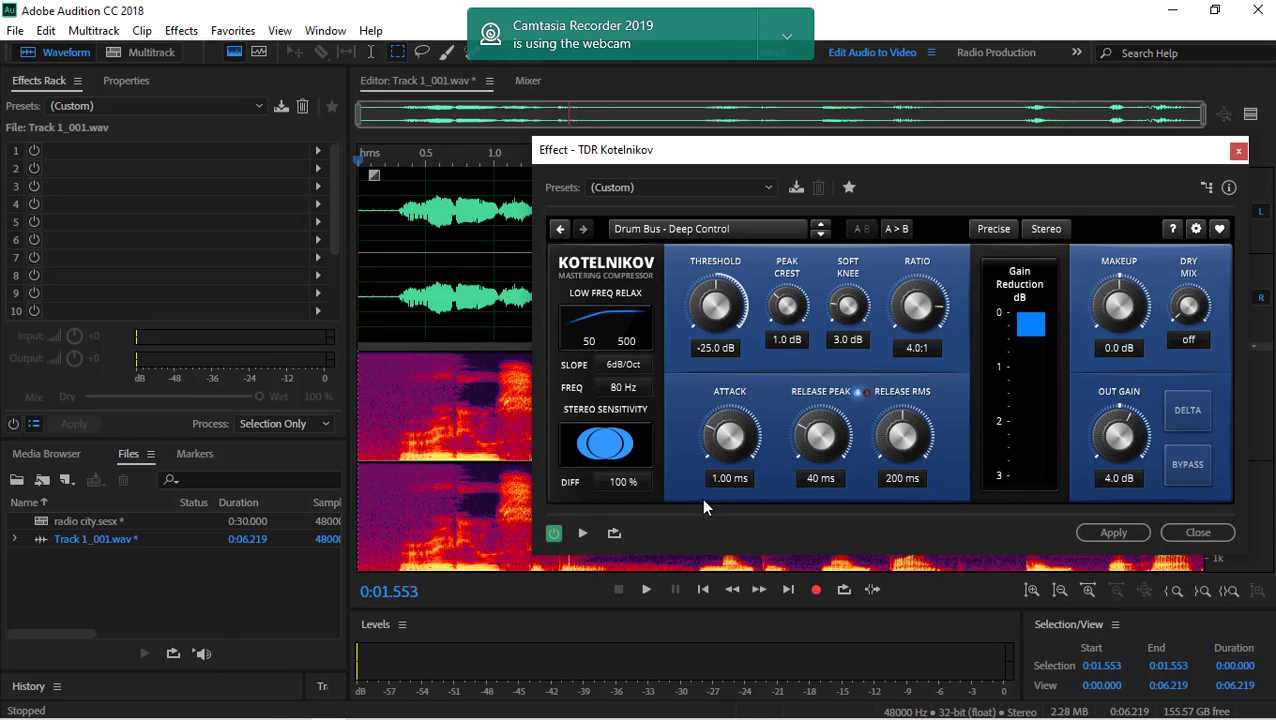
{"action": "left_click", "coordinate": [582, 533]}
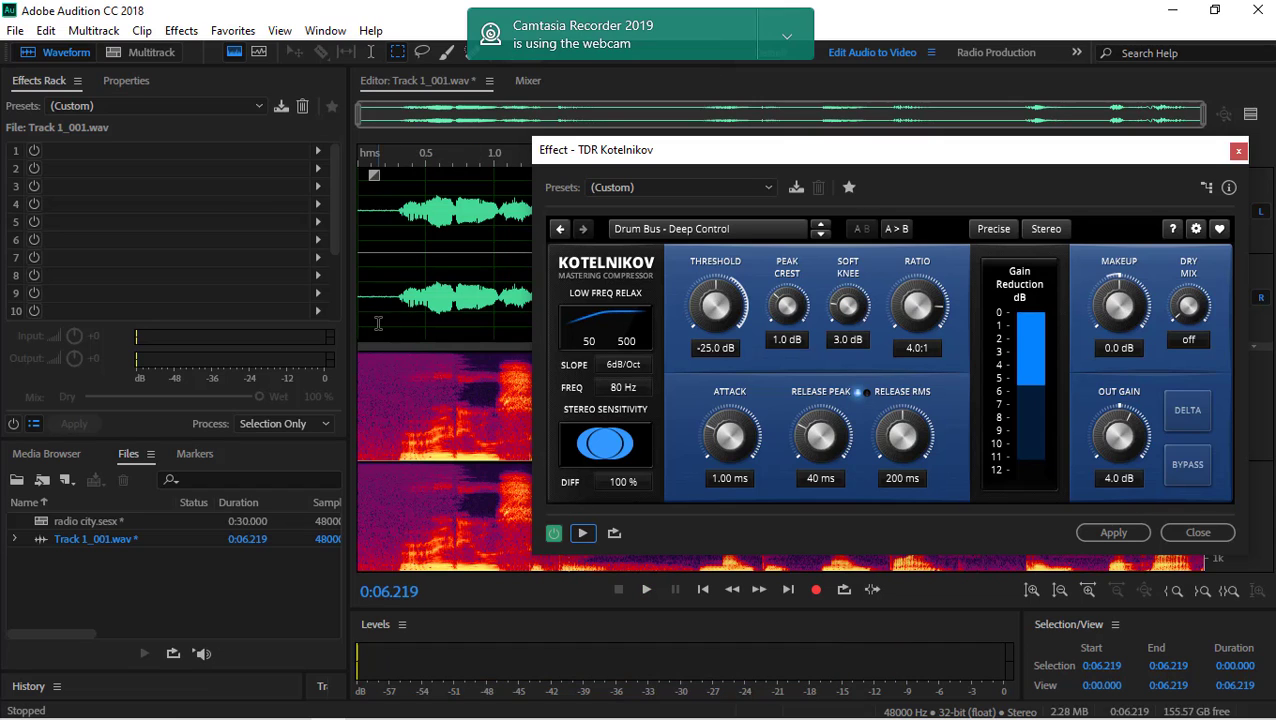
{"action": "left_click", "coordinate": [394, 290]}
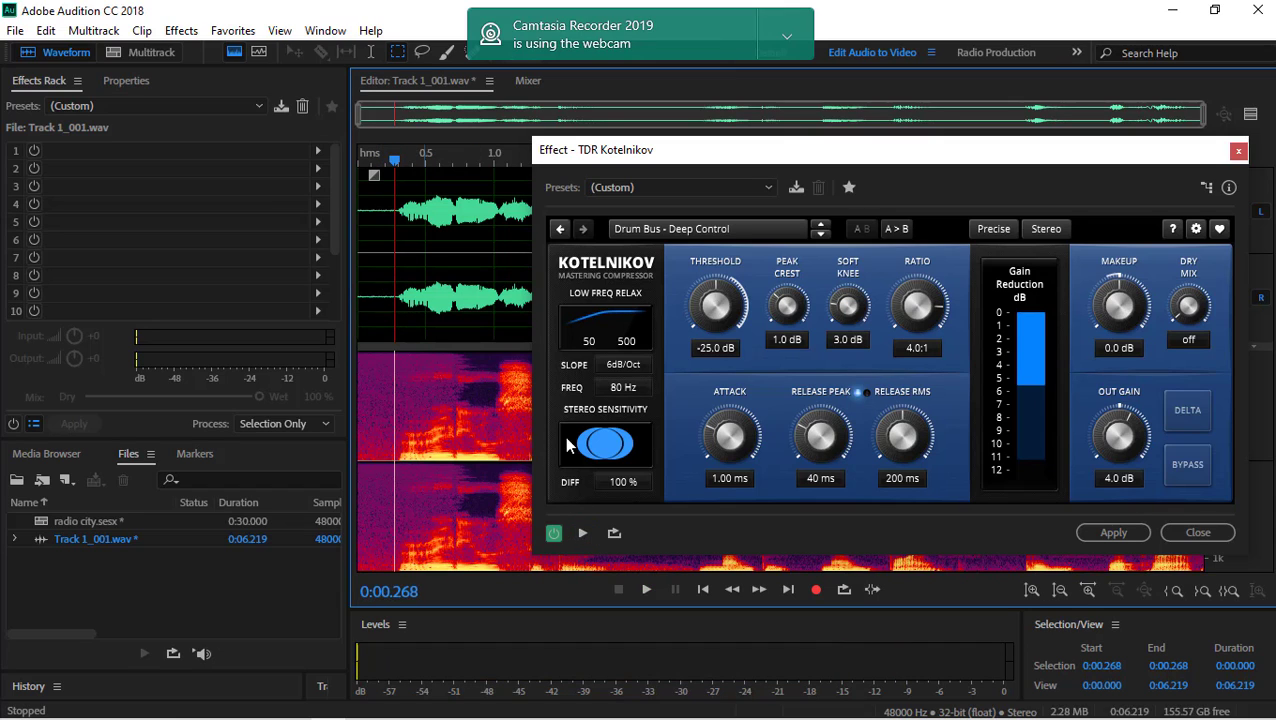
{"action": "left_click", "coordinate": [584, 538]}
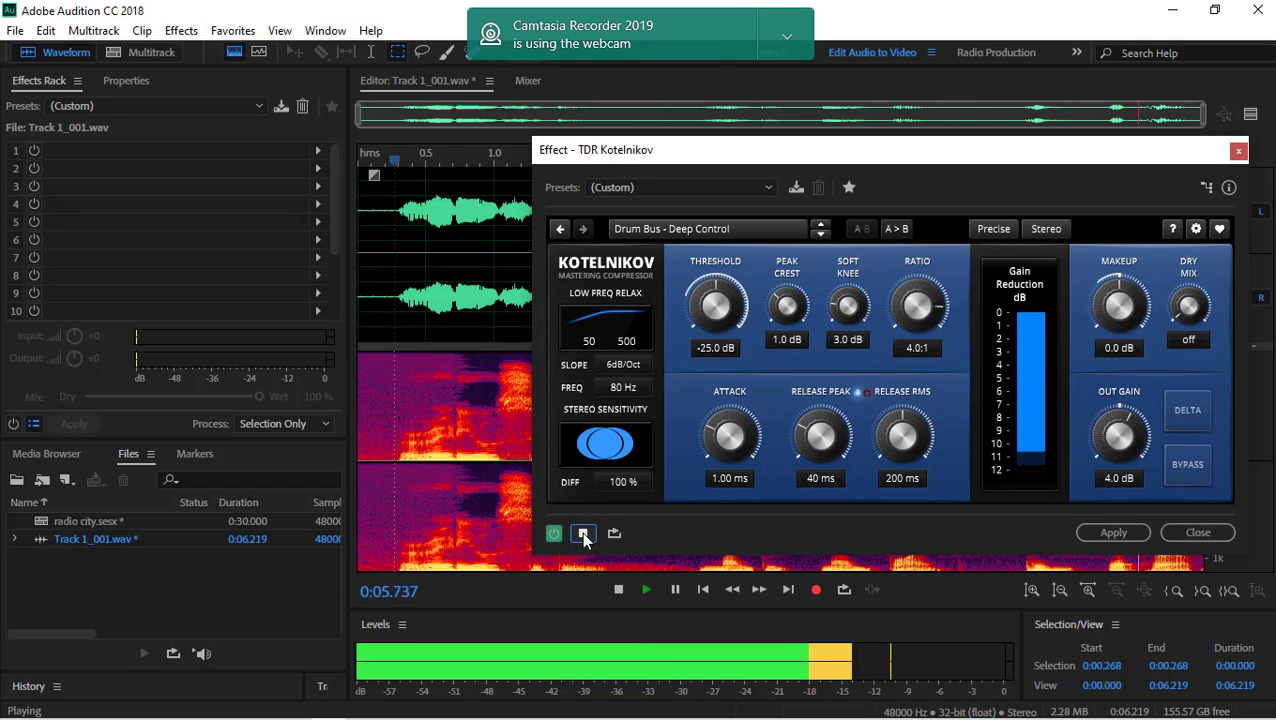
{"action": "left_click", "coordinate": [582, 533]}
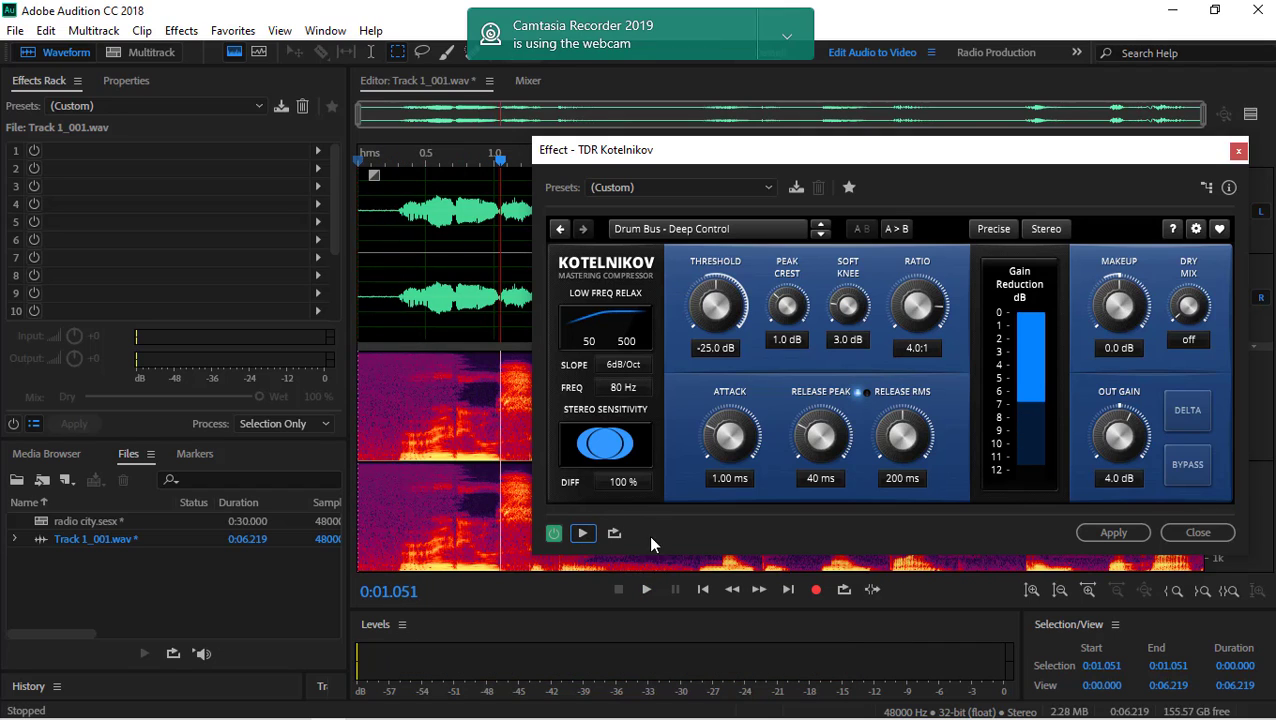
Load Kotelnikov's built-in Drum Bus - Smasher preset and preview the track with it
{"action": "left_click", "coordinate": [693, 229]}
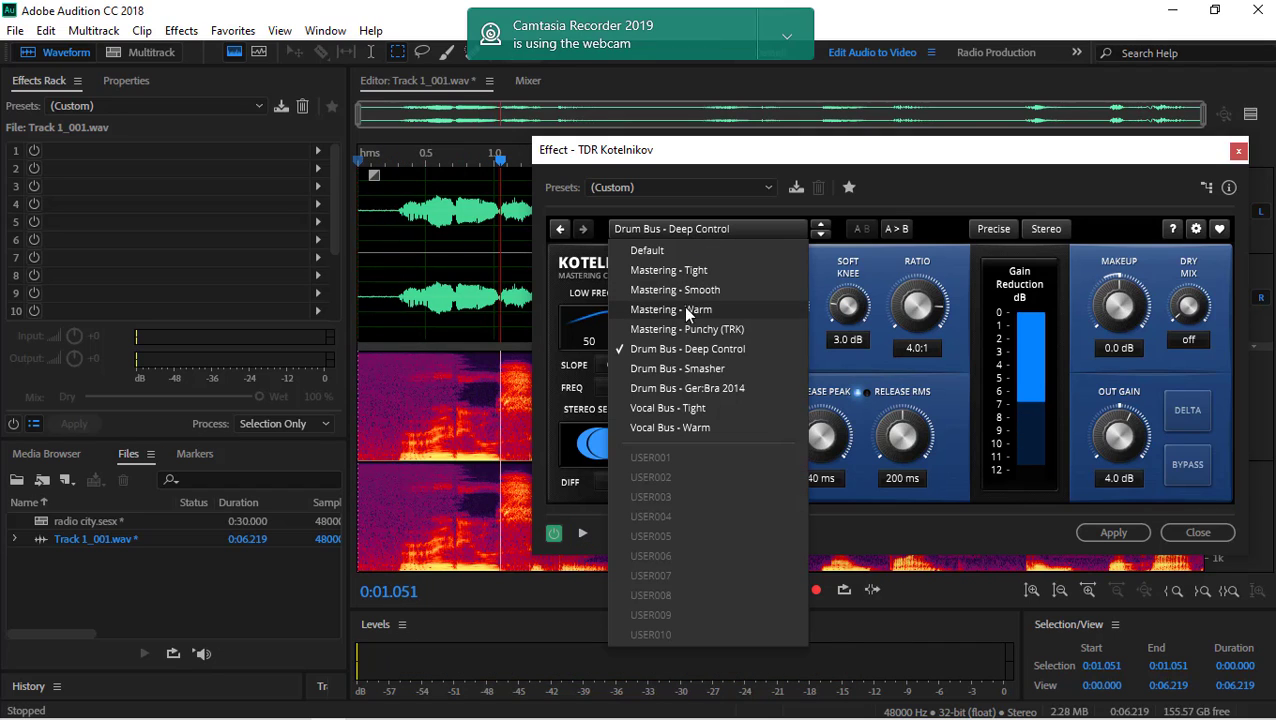
{"action": "left_click", "coordinate": [668, 370]}
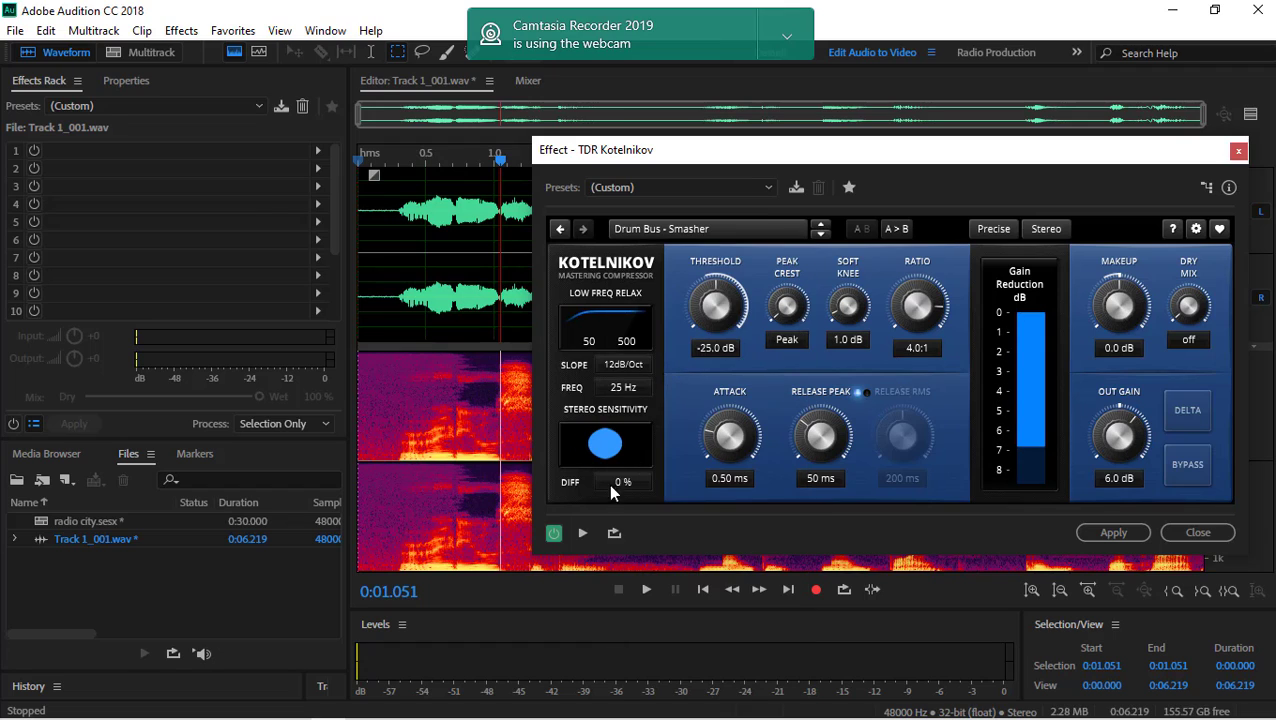
{"action": "left_click", "coordinate": [582, 533]}
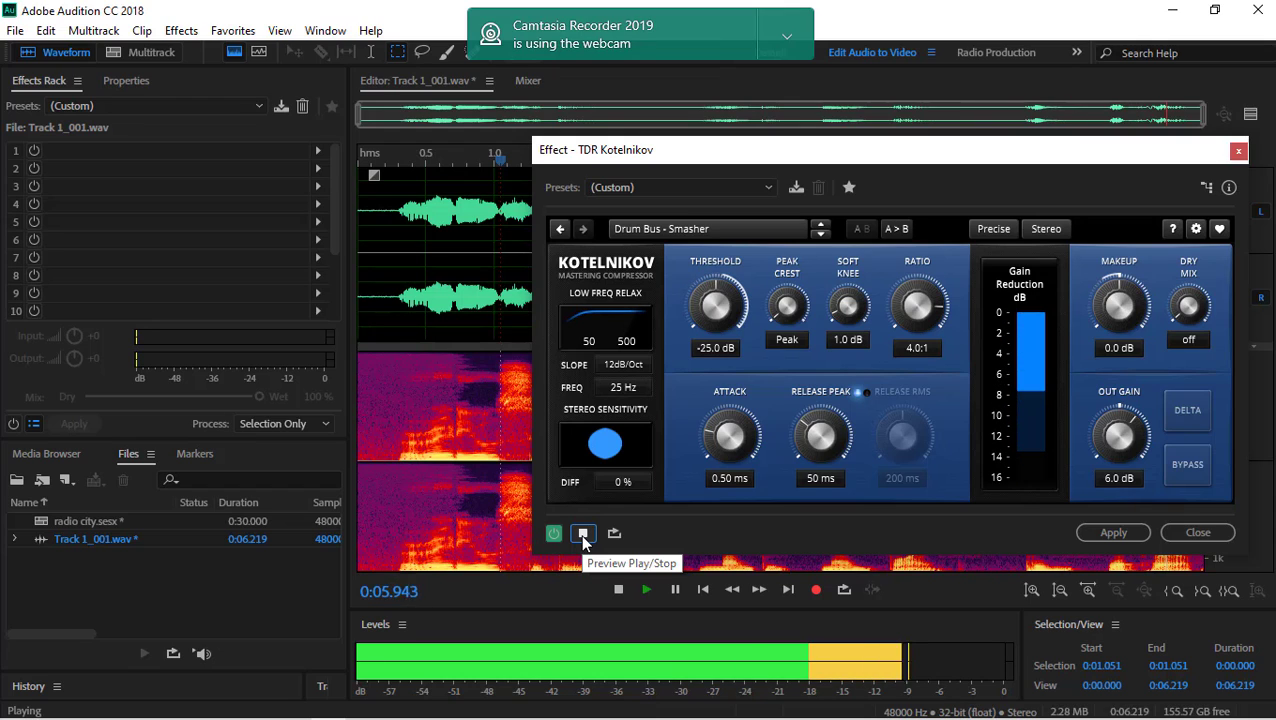
{"action": "left_click", "coordinate": [582, 533]}
{"action": "left_click", "coordinate": [582, 533]}
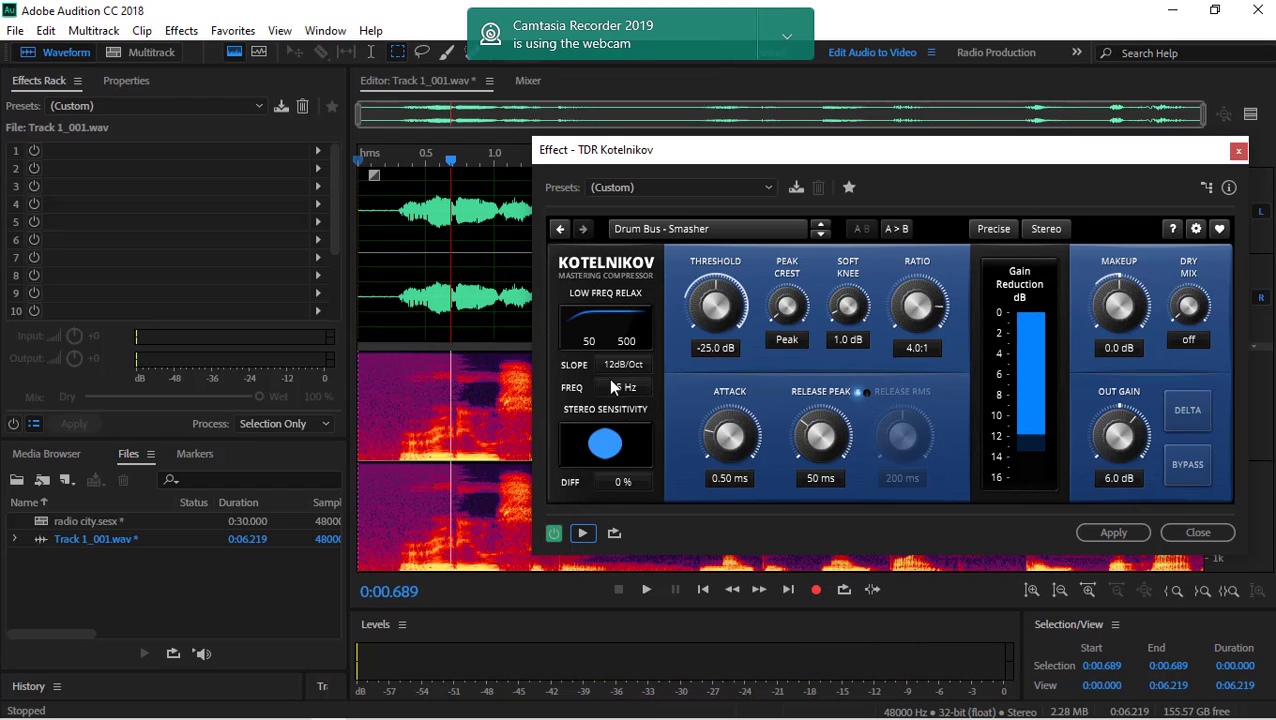
Load Kotelnikov's built-in Drum Bus - Ger:Bra 2014 preset and preview the track with it
{"action": "left_click", "coordinate": [665, 234]}
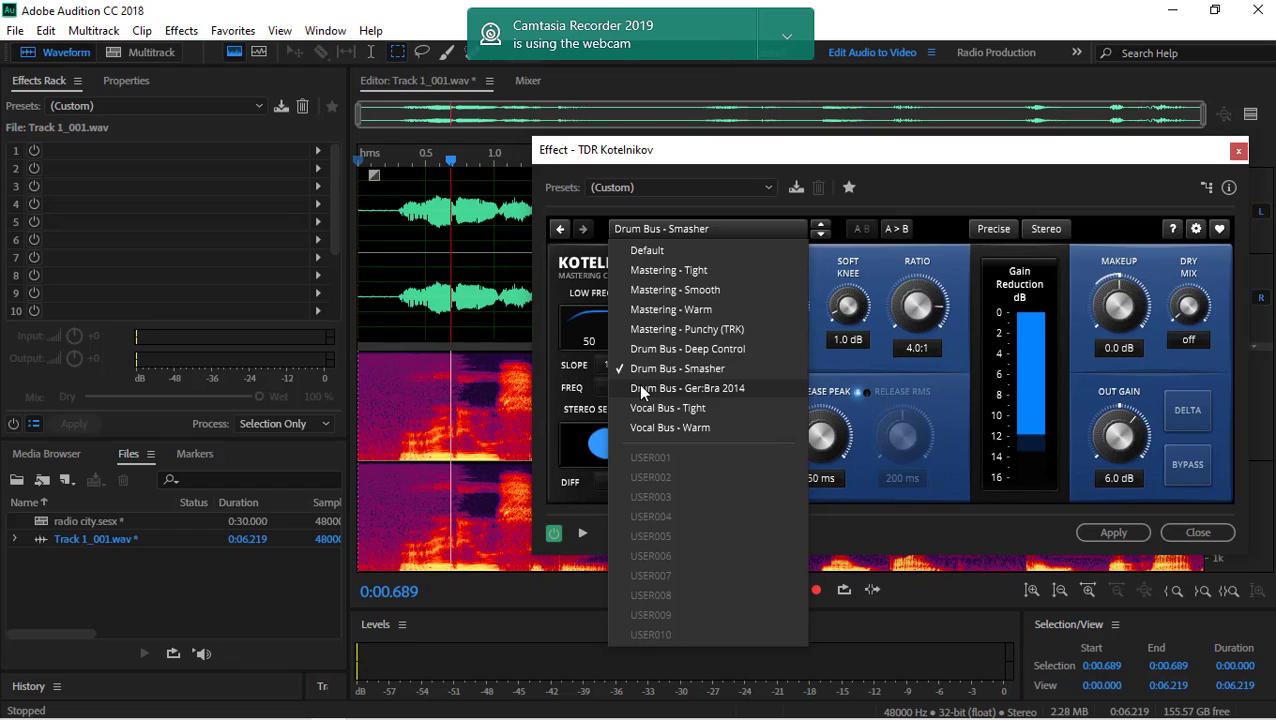
{"action": "left_click", "coordinate": [638, 384]}
{"action": "left_click", "coordinate": [580, 535]}
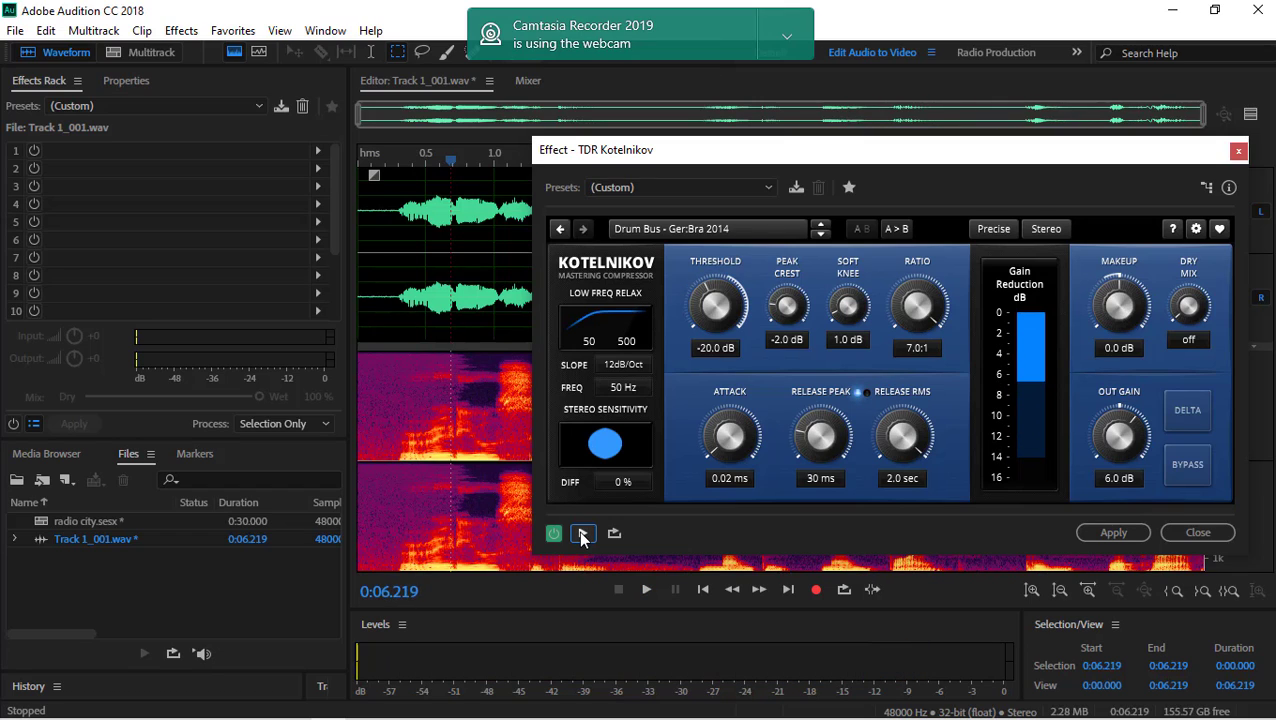
Load Kotelnikov's built-in Vocal Bus - Tight preset and preview the track with it several times
{"action": "left_click", "coordinate": [703, 230]}
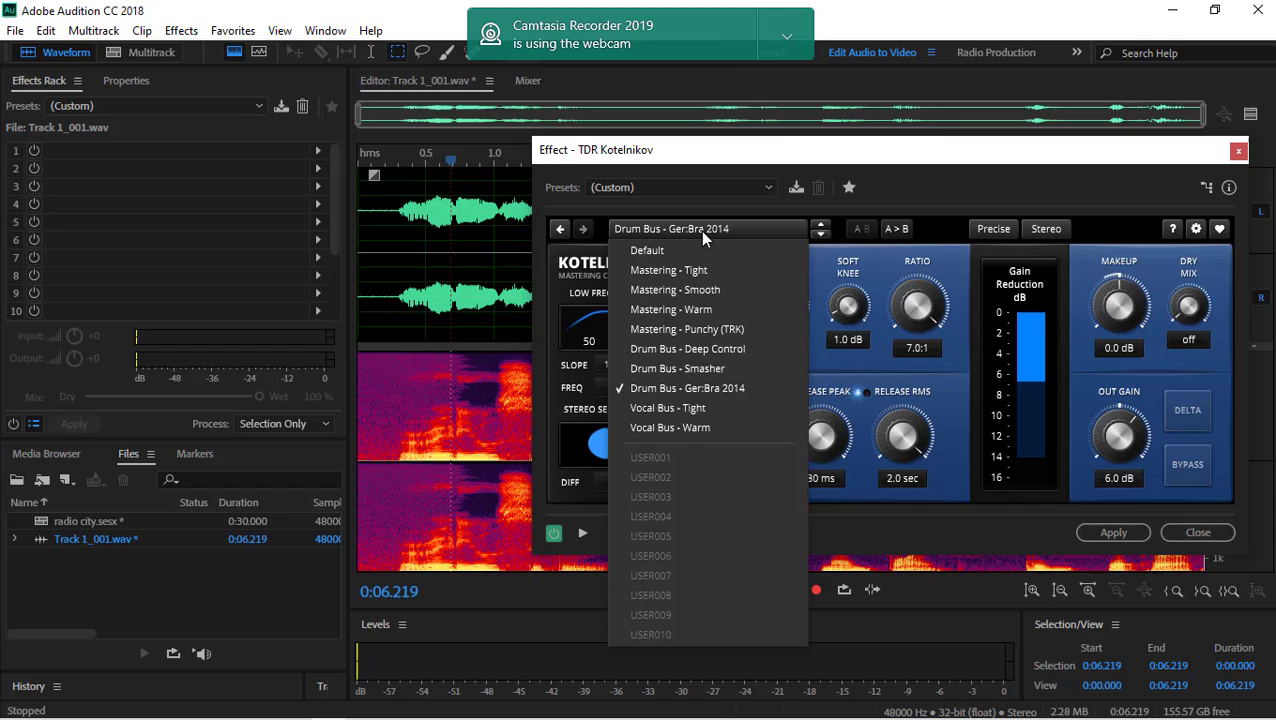
{"action": "left_click", "coordinate": [645, 410]}
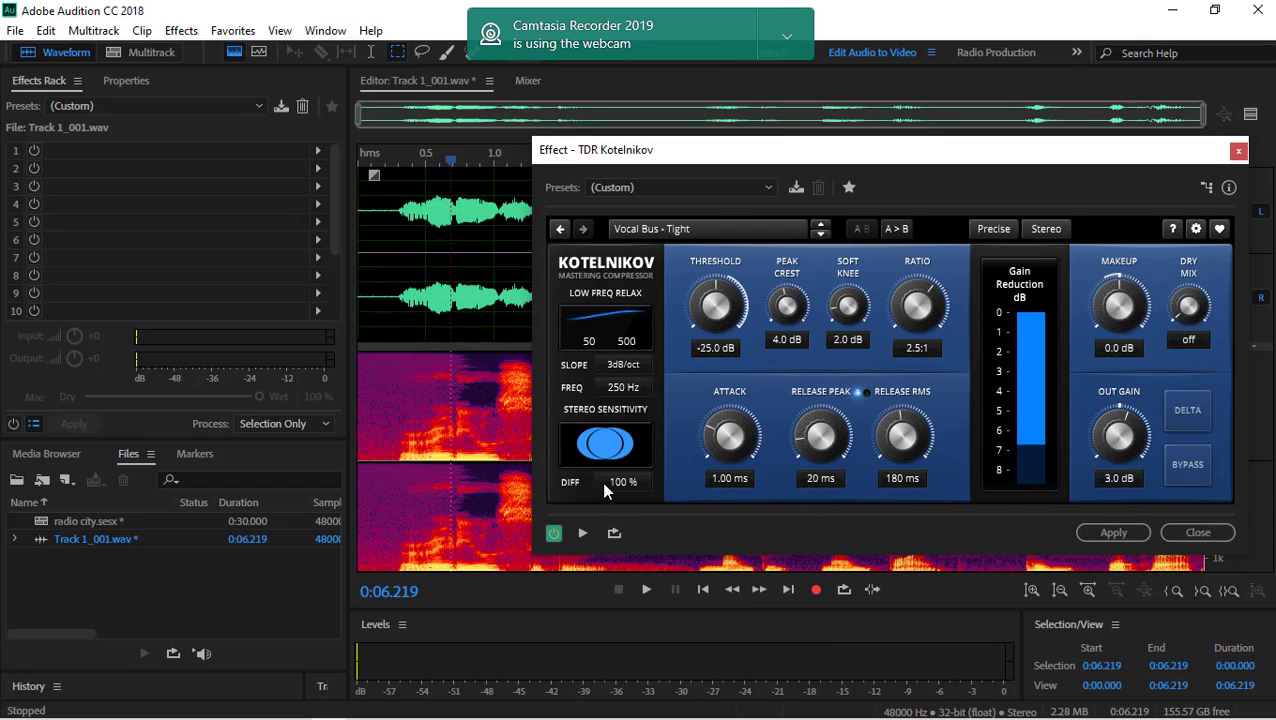
{"action": "left_click", "coordinate": [582, 534]}
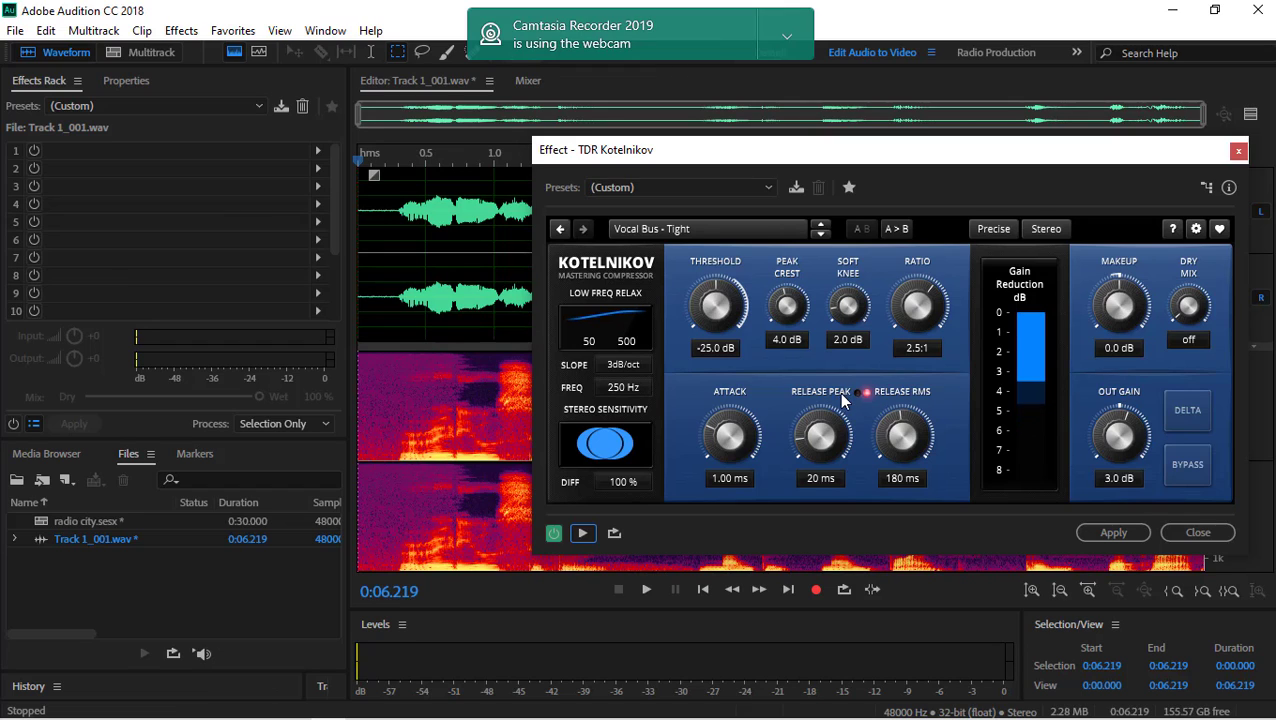
{"action": "left_click", "coordinate": [582, 533]}
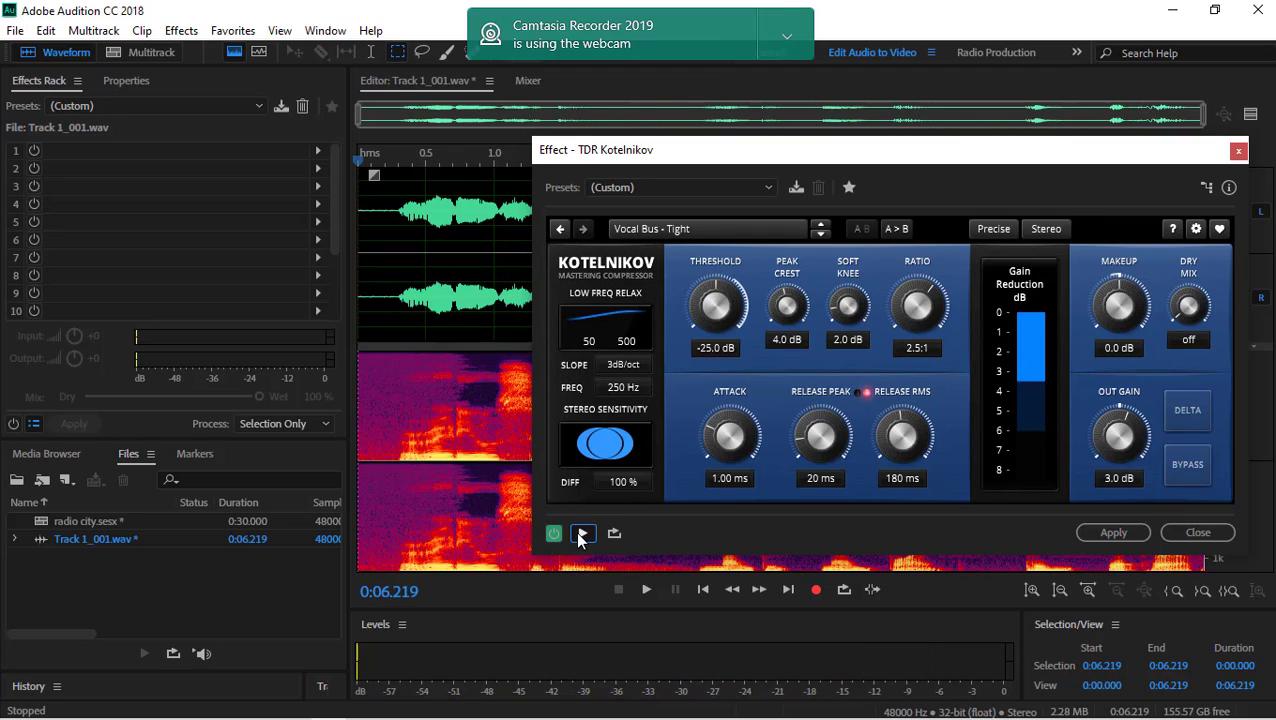
{"action": "left_click", "coordinate": [582, 534]}
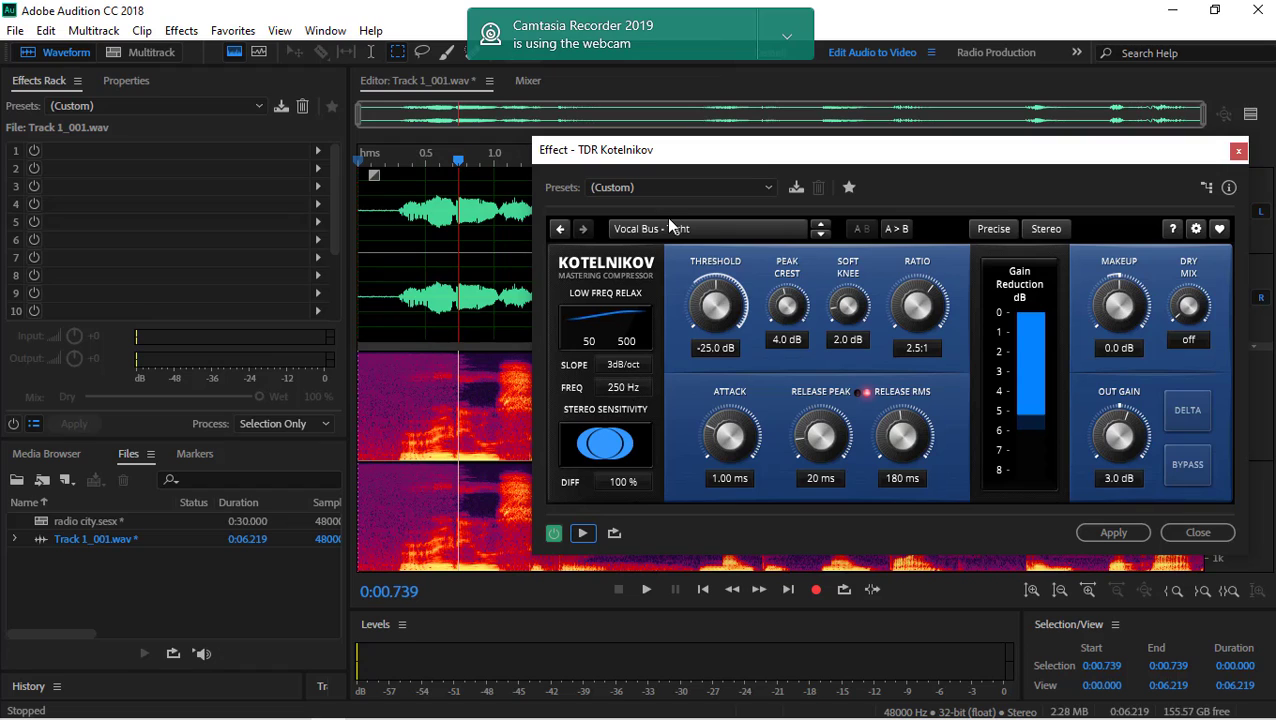
Load Kotelnikov's built-in Vocal Bus - Warm preset and preview the track with it
{"action": "left_click", "coordinate": [666, 230]}
{"action": "left_click", "coordinate": [680, 428]}
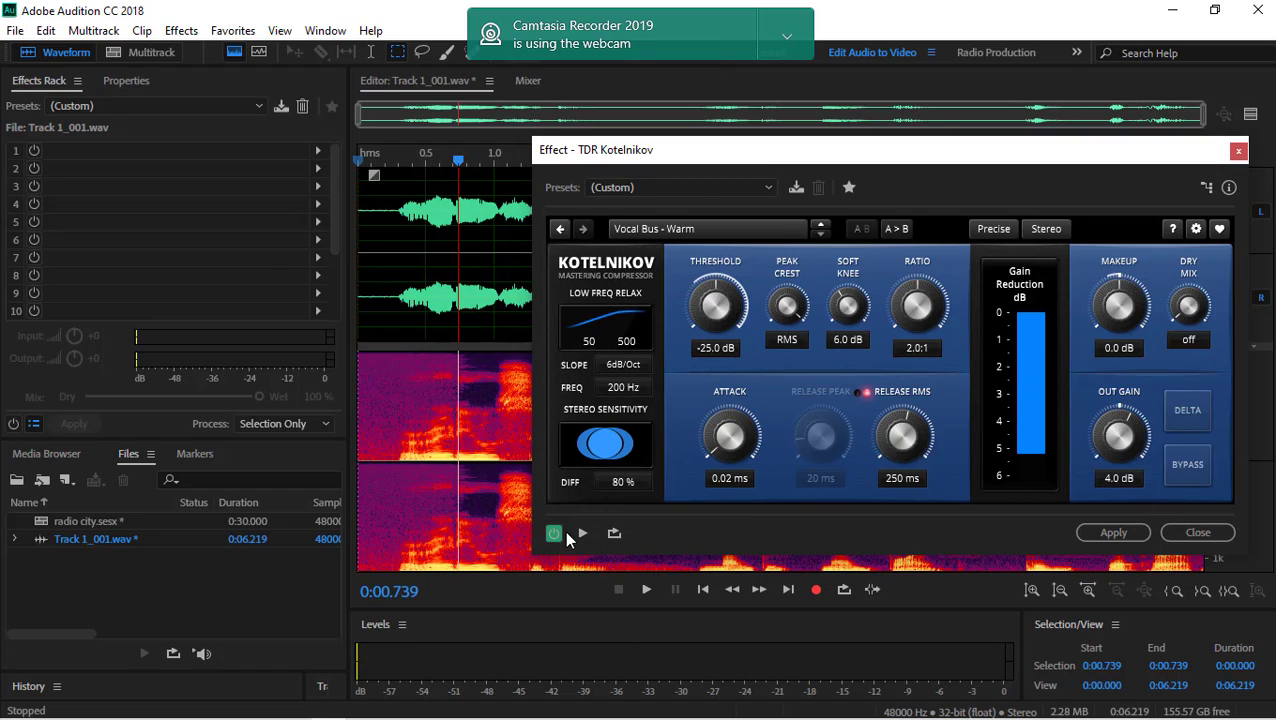
{"action": "left_click", "coordinate": [580, 535]}
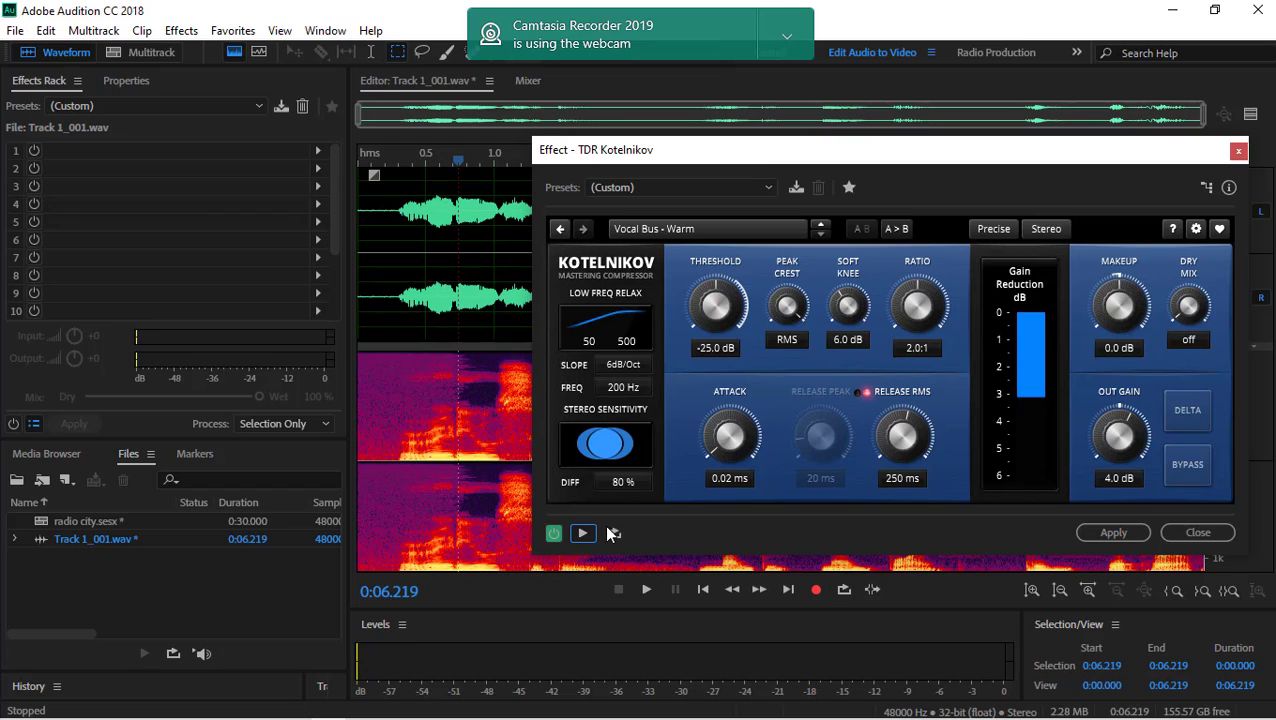
Select the host effect preset USER003 and briefly preview the track with it
{"action": "left_click", "coordinate": [672, 190]}
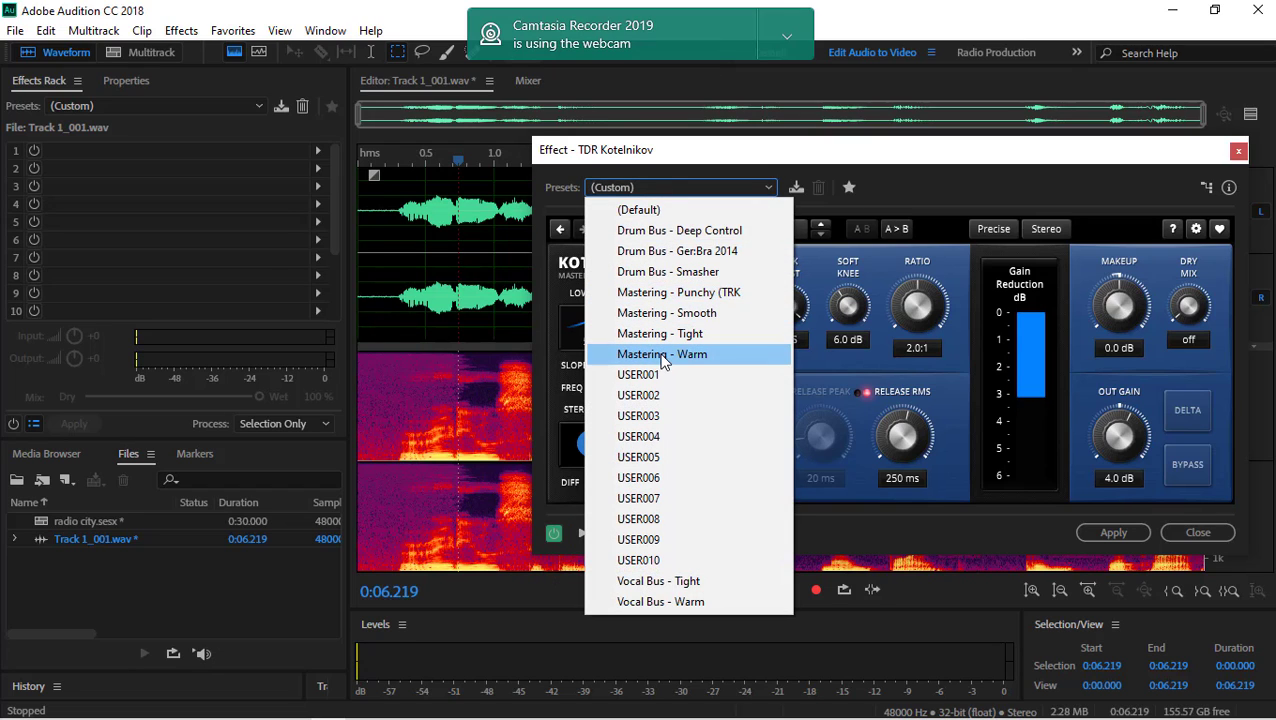
{"action": "left_click", "coordinate": [640, 415]}
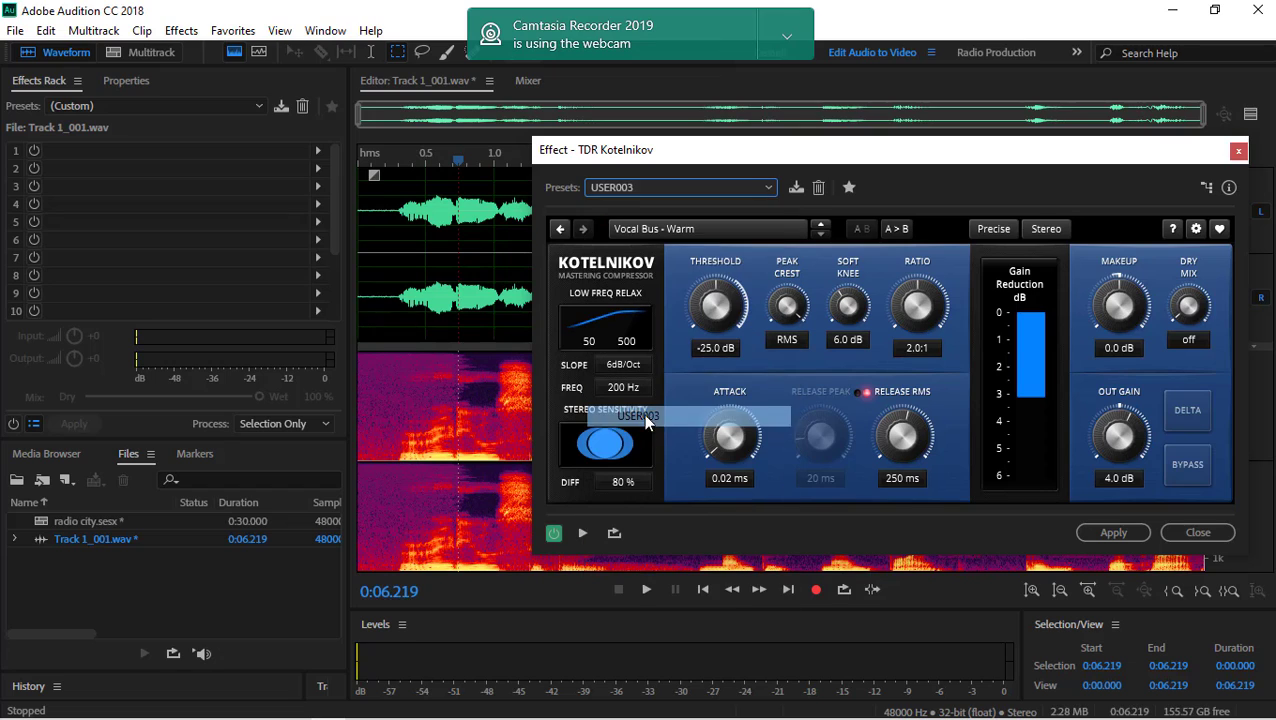
{"action": "left_click", "coordinate": [583, 532]}
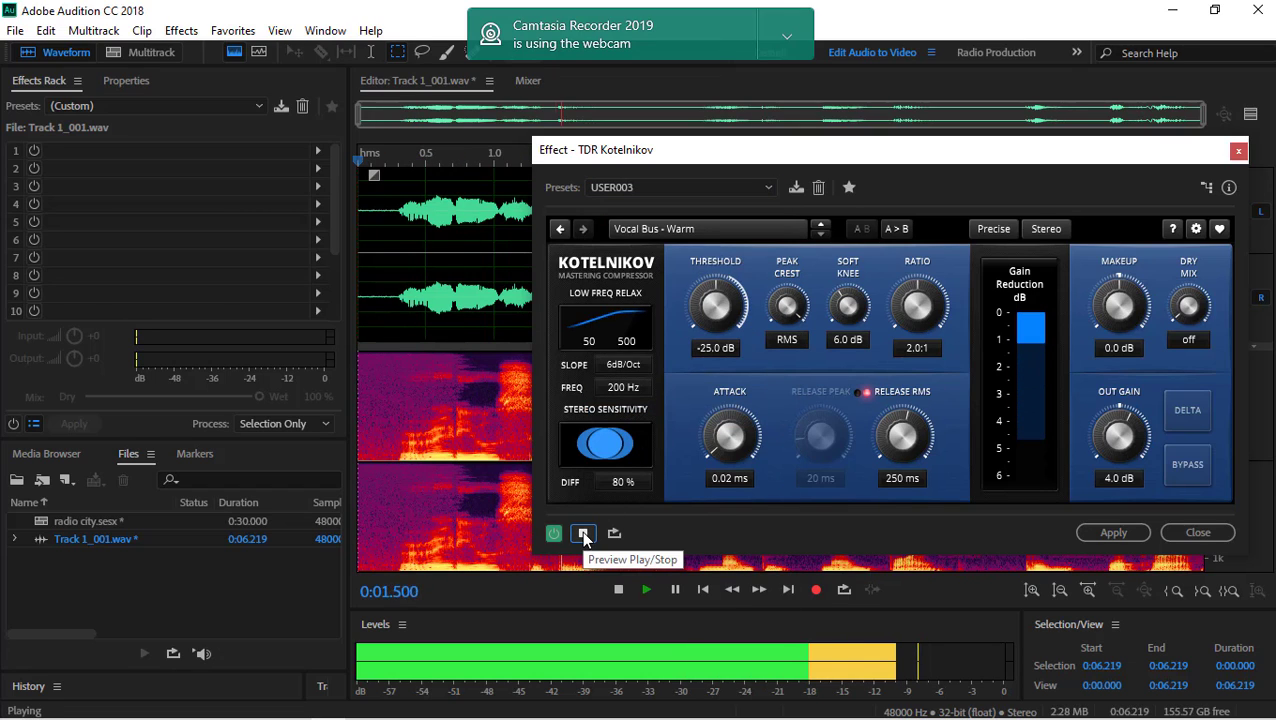
{"action": "left_click", "coordinate": [583, 532]}
Reset the compressor to the host's (Default) preset and set its processing quality to Eco
{"action": "left_click", "coordinate": [680, 188]}
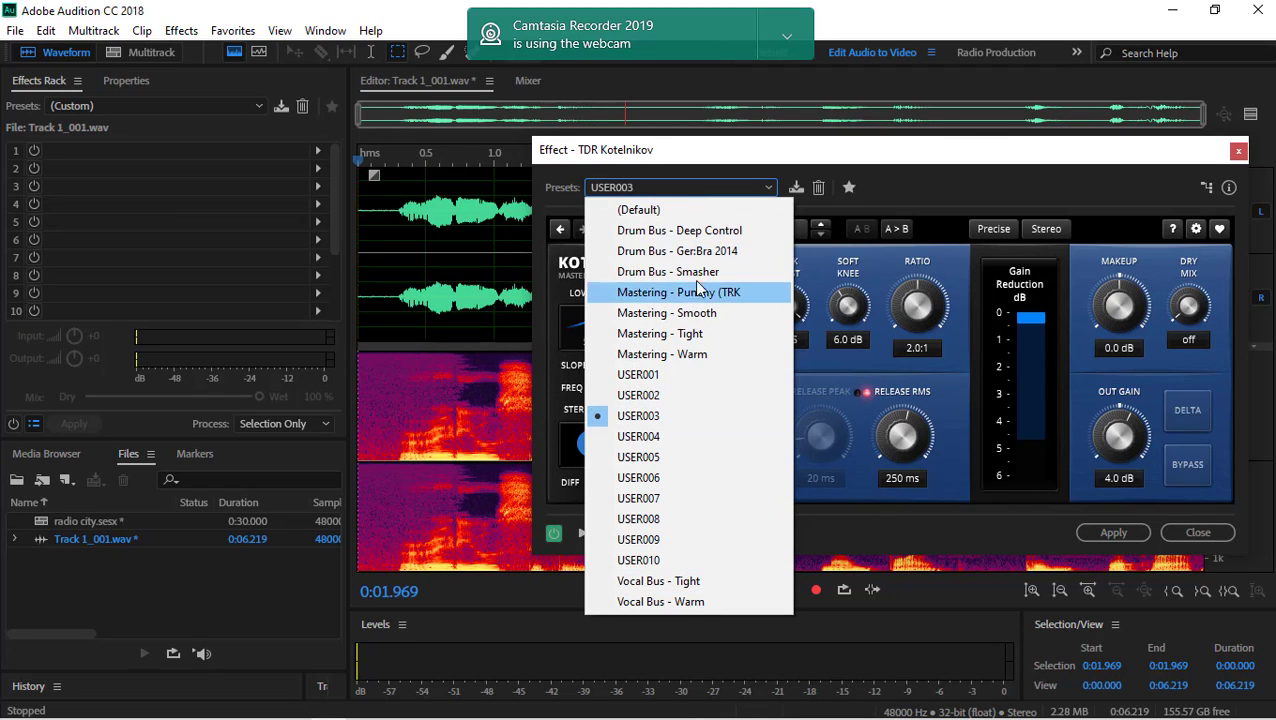
{"action": "left_click", "coordinate": [657, 211]}
{"action": "left_click", "coordinate": [993, 230]}
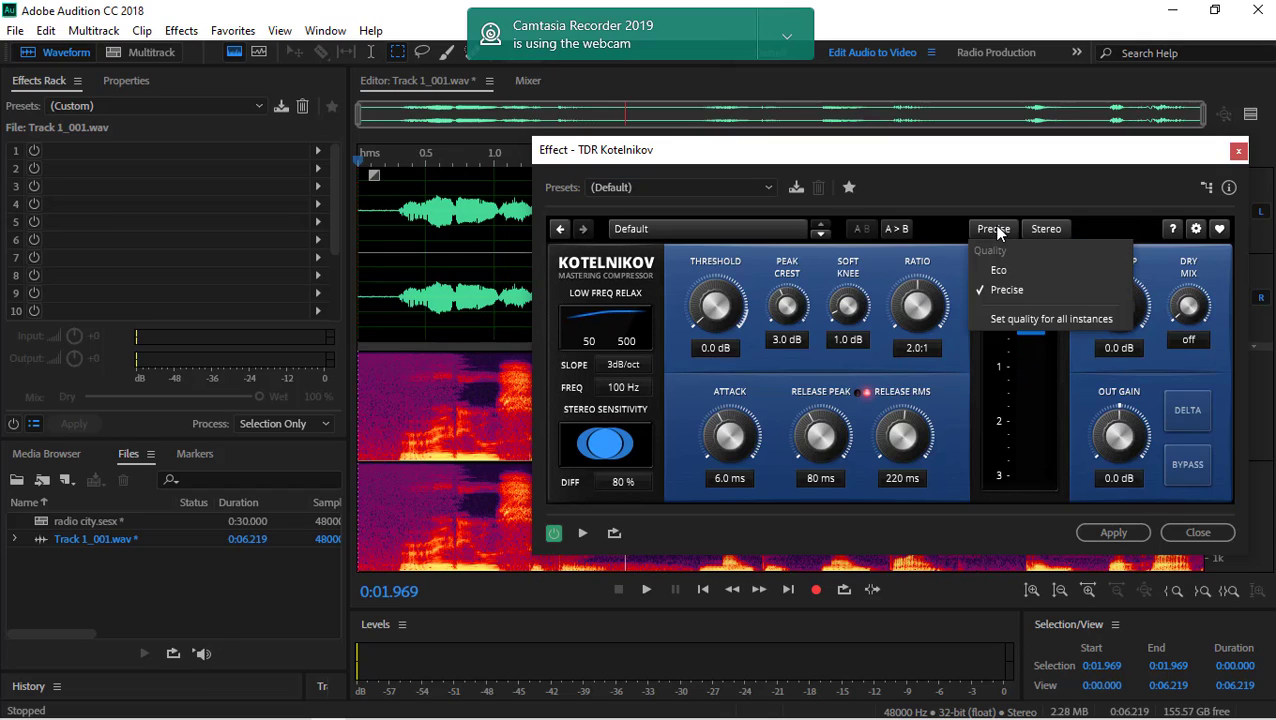
{"action": "left_click", "coordinate": [999, 271]}
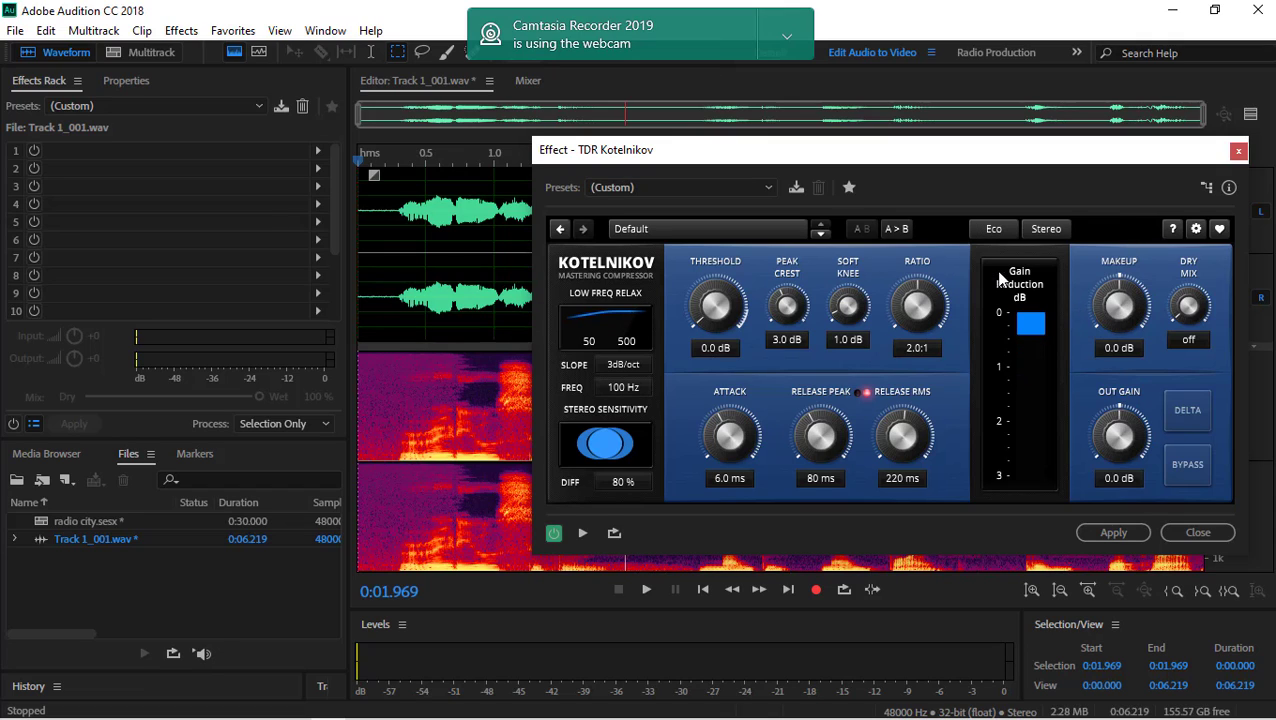
Load the built-in Vocal Bus - Tight preset in Eco quality and preview the track with it
{"action": "left_click", "coordinate": [751, 231]}
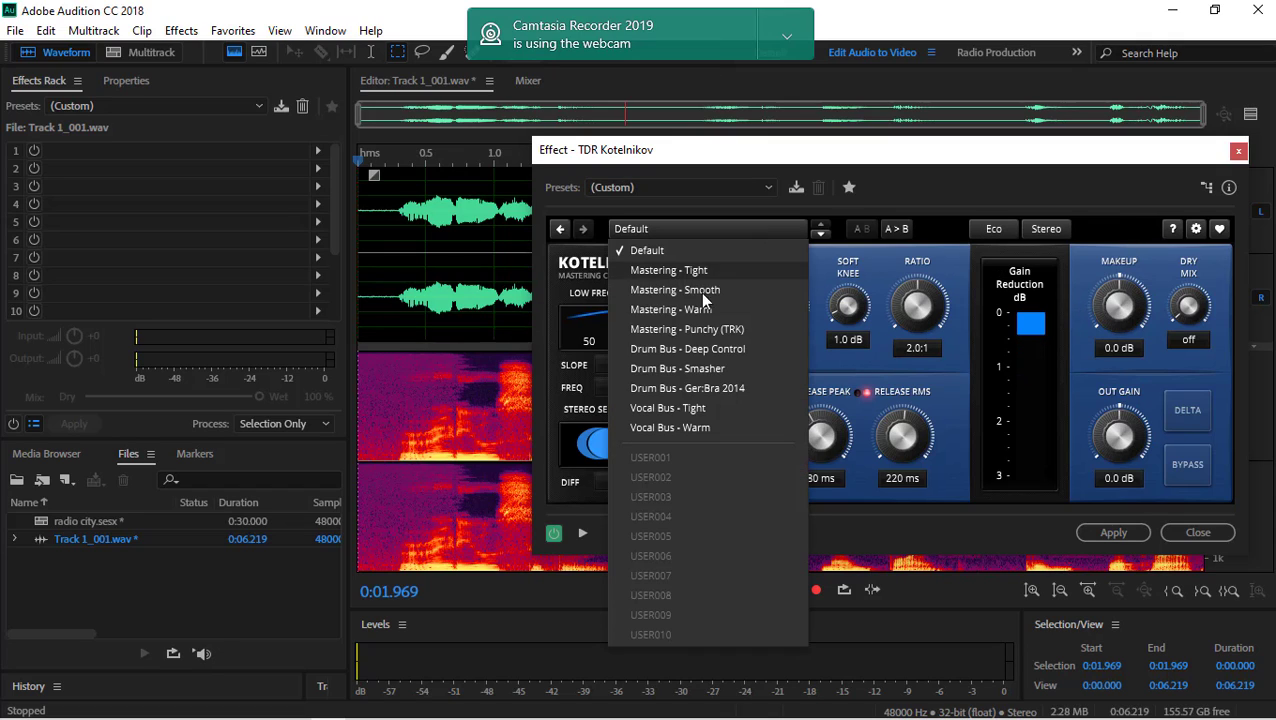
{"action": "left_click", "coordinate": [687, 414]}
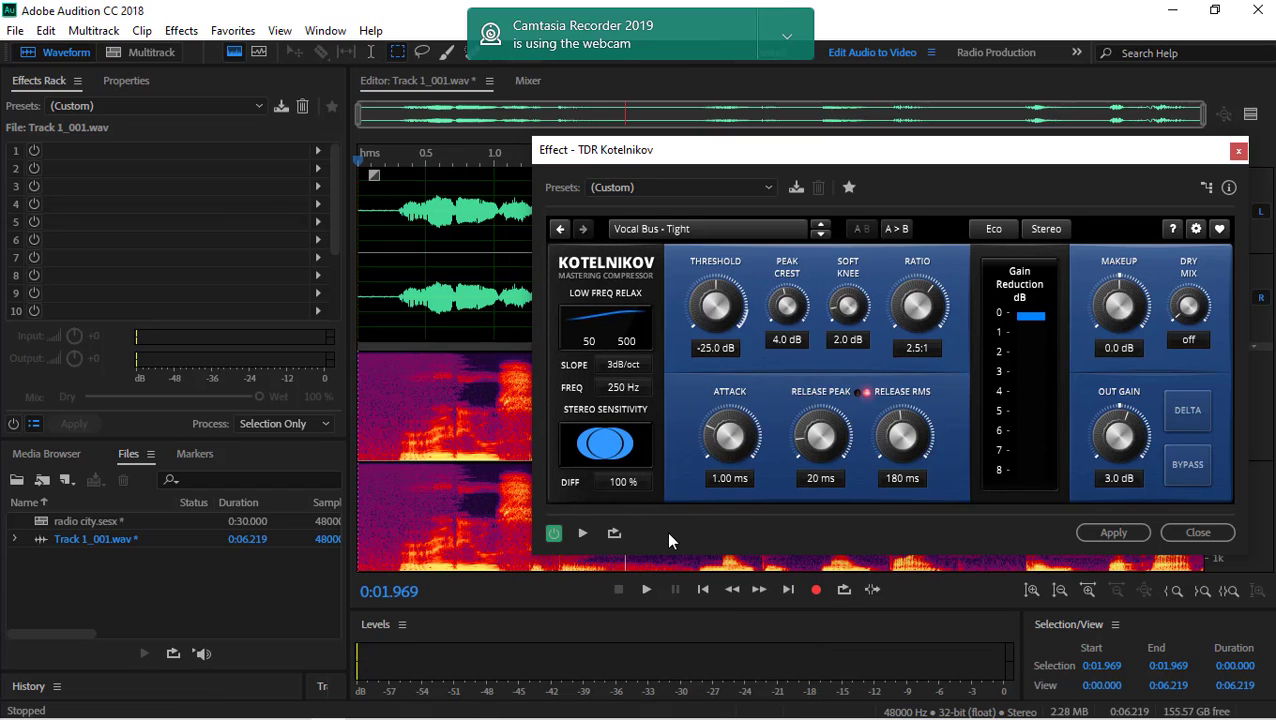
{"action": "left_click", "coordinate": [588, 535]}
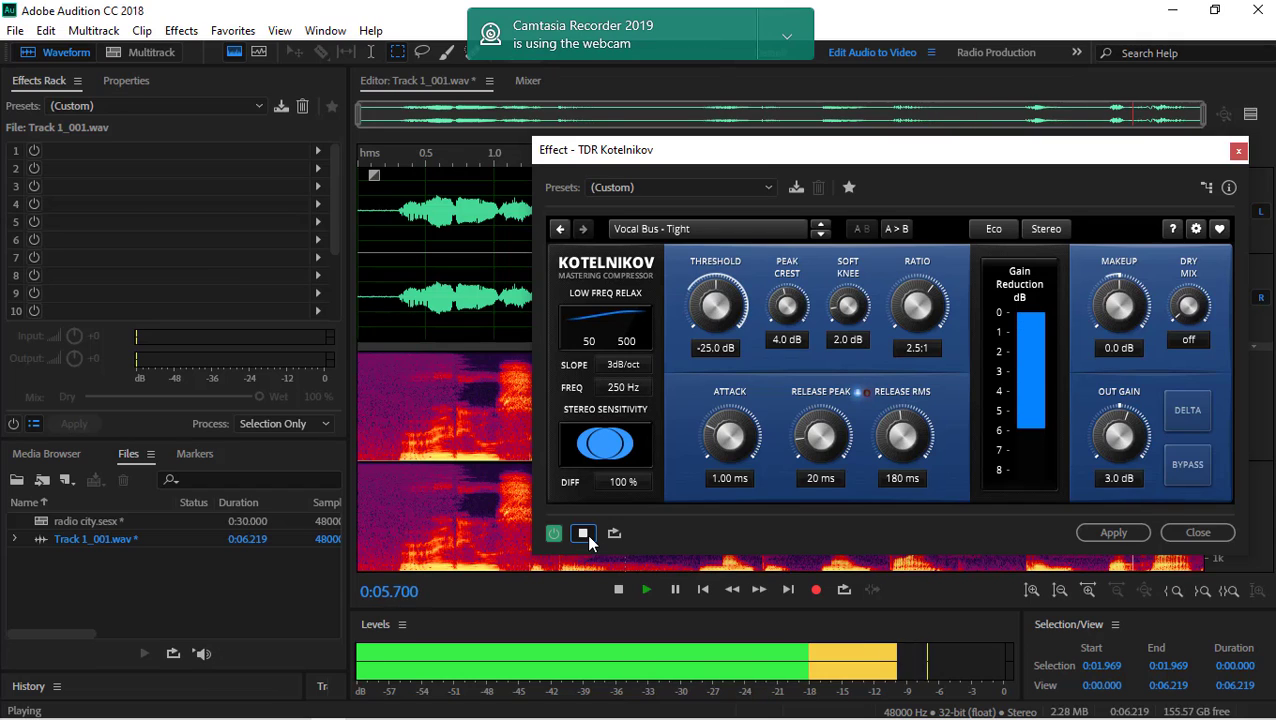
{"action": "left_click", "coordinate": [584, 533]}
Try a threshold of -37.3 dB and a peak crest of 9.1 dB while previewing the track
{"action": "left_click_drag", "start_coordinate": [711, 284], "coordinate": [711, 292]}
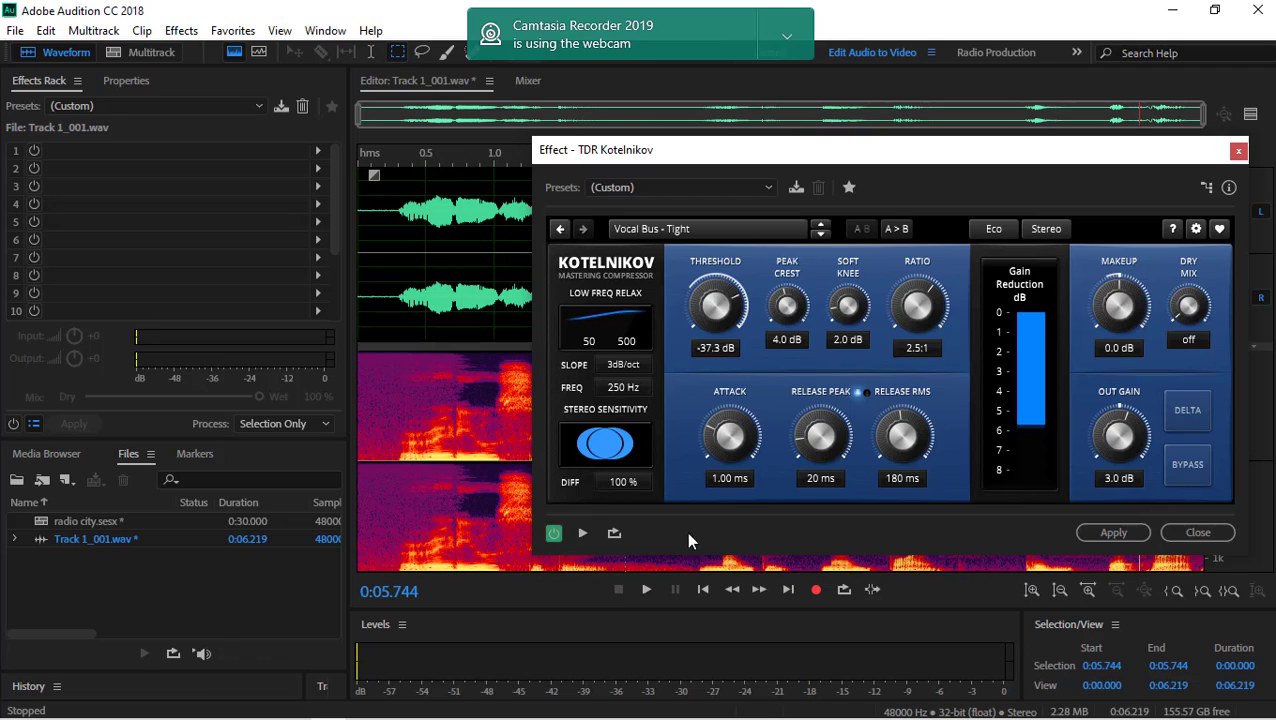
{"action": "left_click", "coordinate": [584, 533]}
{"action": "left_click", "coordinate": [584, 533]}
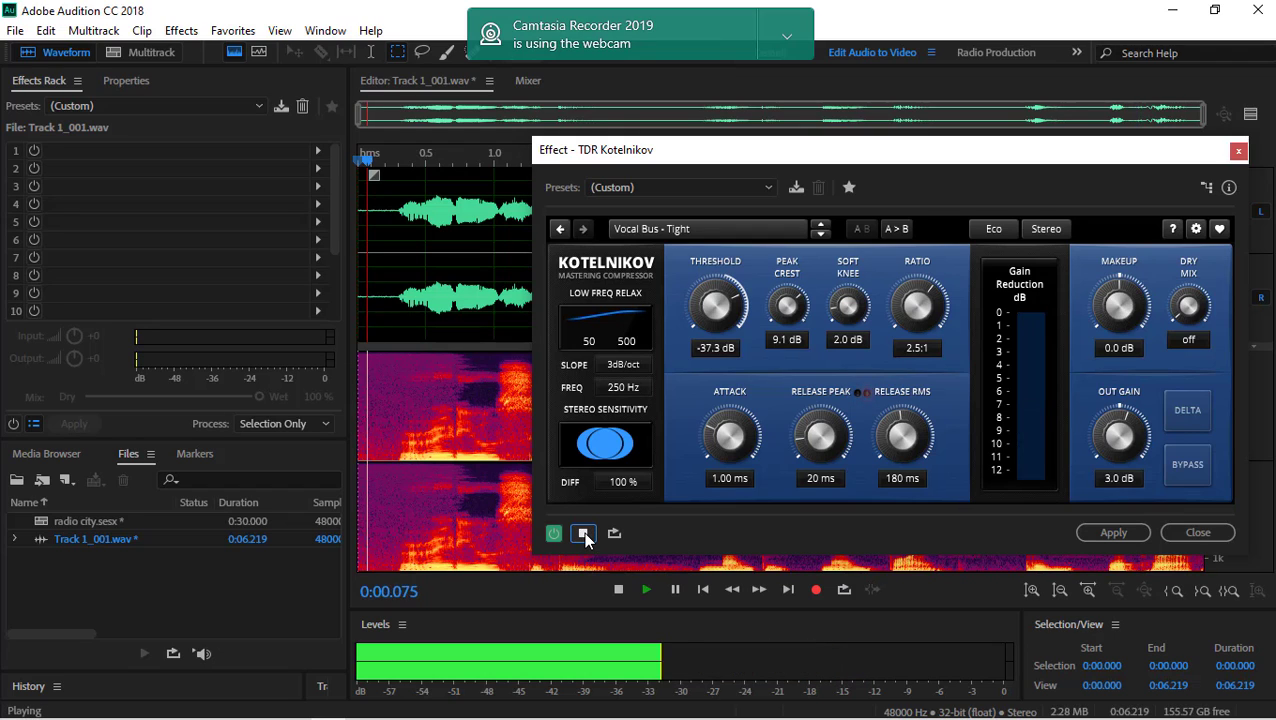
{"action": "left_click", "coordinate": [583, 533]}
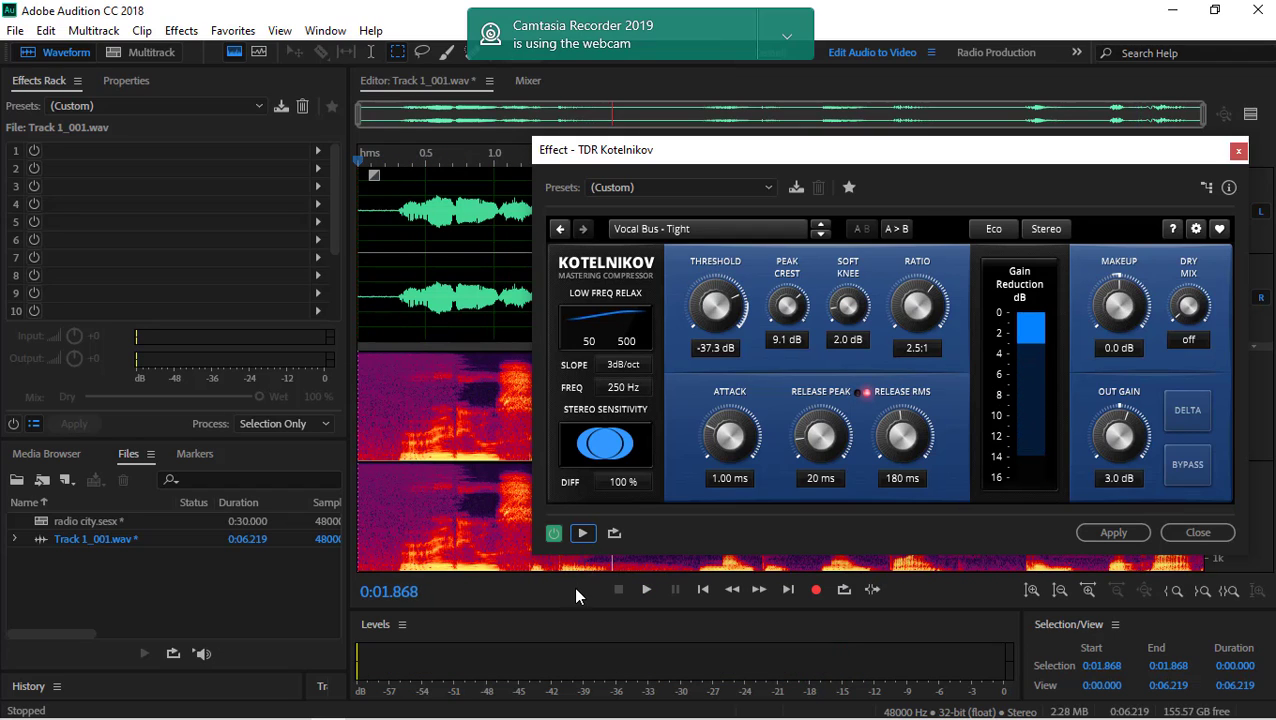
Set the peak crest to 0.8 dB, the threshold to -21.4 dB and the makeup gain to 6.7 dB
{"action": "left_click_drag", "start_coordinate": [799, 308], "coordinate": [799, 310]}
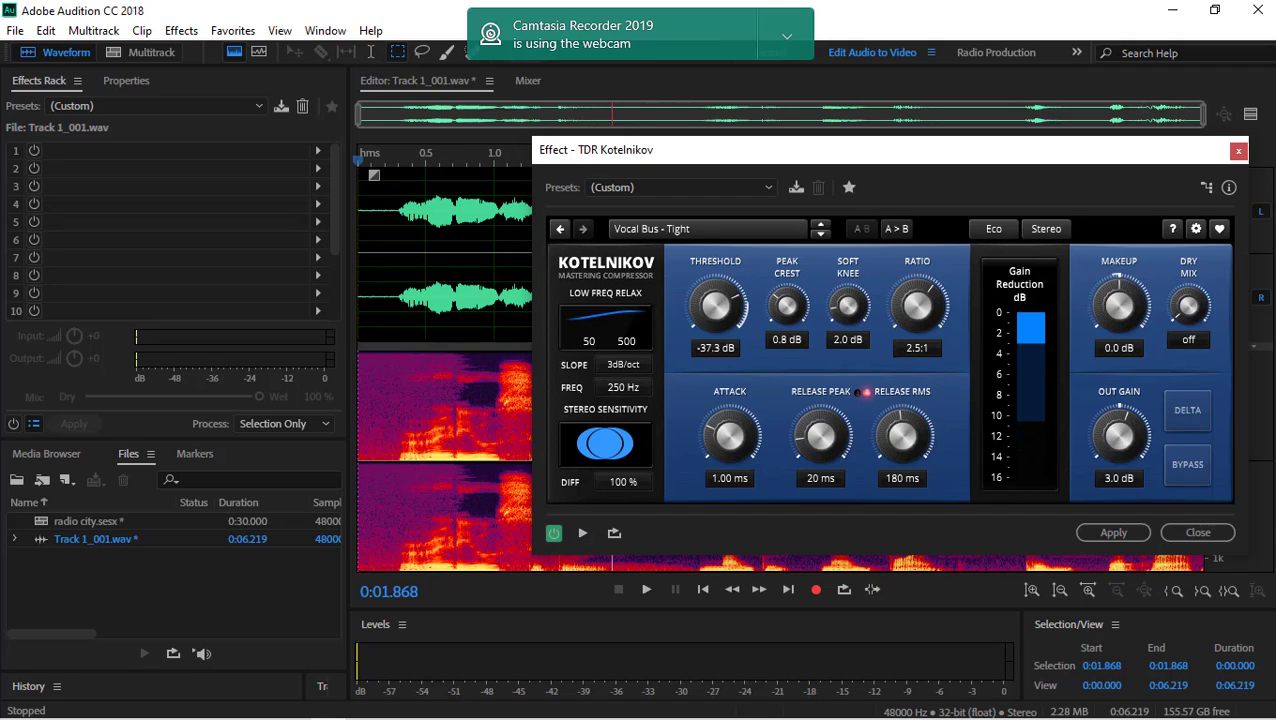
{"action": "mouse_move", "coordinate": [720, 352]}
{"action": "left_mouse_down"}
{"action": "mouse_move", "coordinate": [720, 340]}
{"action": "mouse_move", "coordinate": [720, 352]}
{"action": "left_mouse_up"}
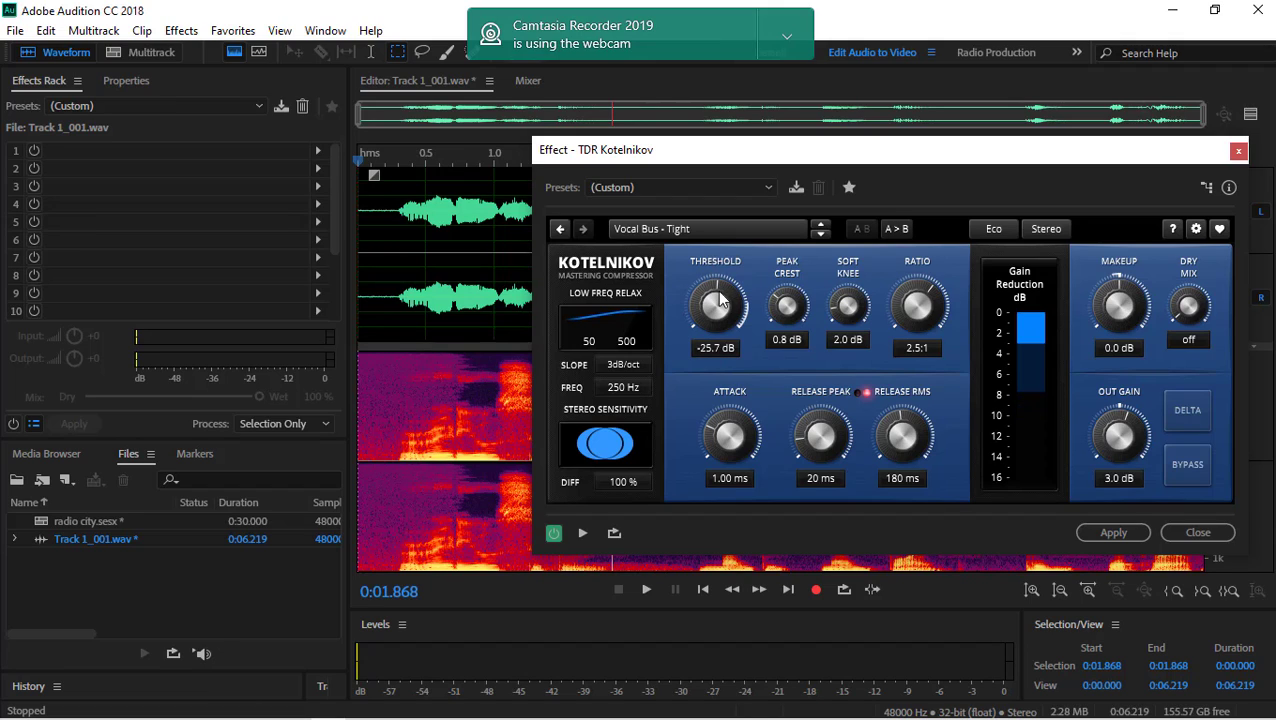
{"action": "left_click_drag", "start_coordinate": [724, 304], "coordinate": [724, 296]}
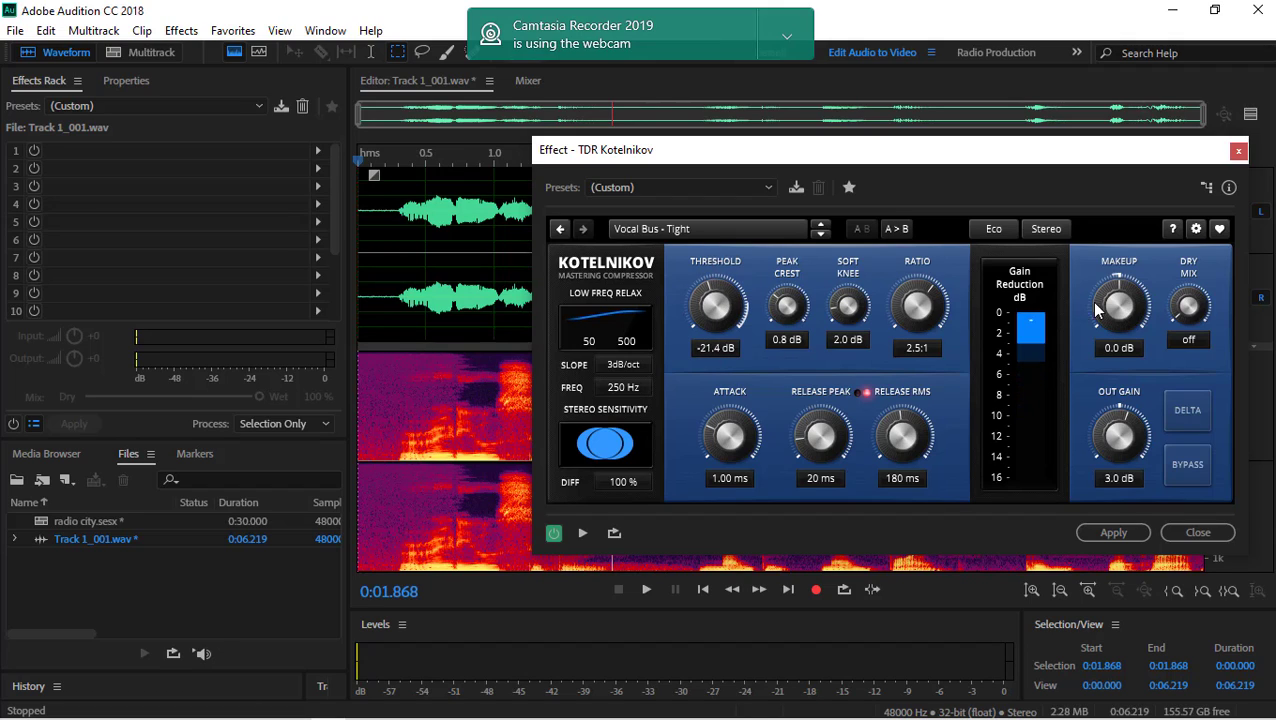
{"action": "left_click_drag", "start_coordinate": [1132, 302], "coordinate": [1132, 296]}
Bypass the compressor and preview the unprocessed track, replaying it from the start
{"action": "left_click", "coordinate": [1201, 467]}
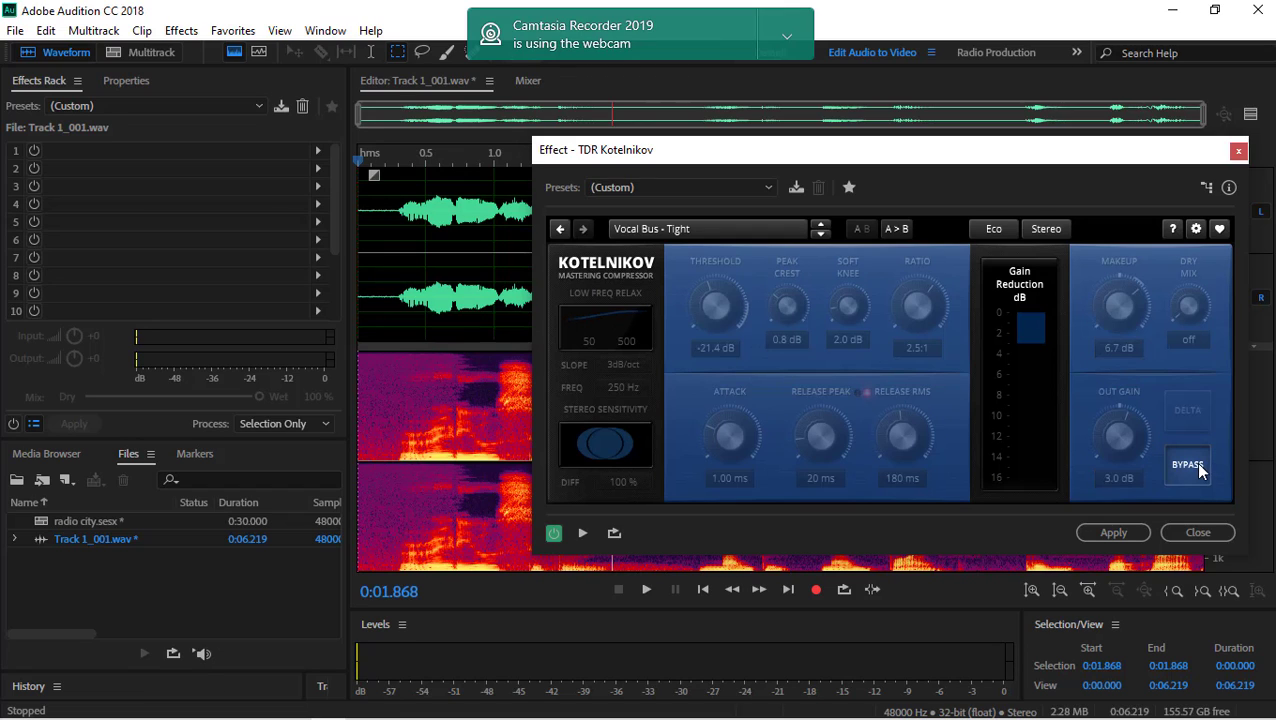
{"action": "left_click", "coordinate": [584, 533]}
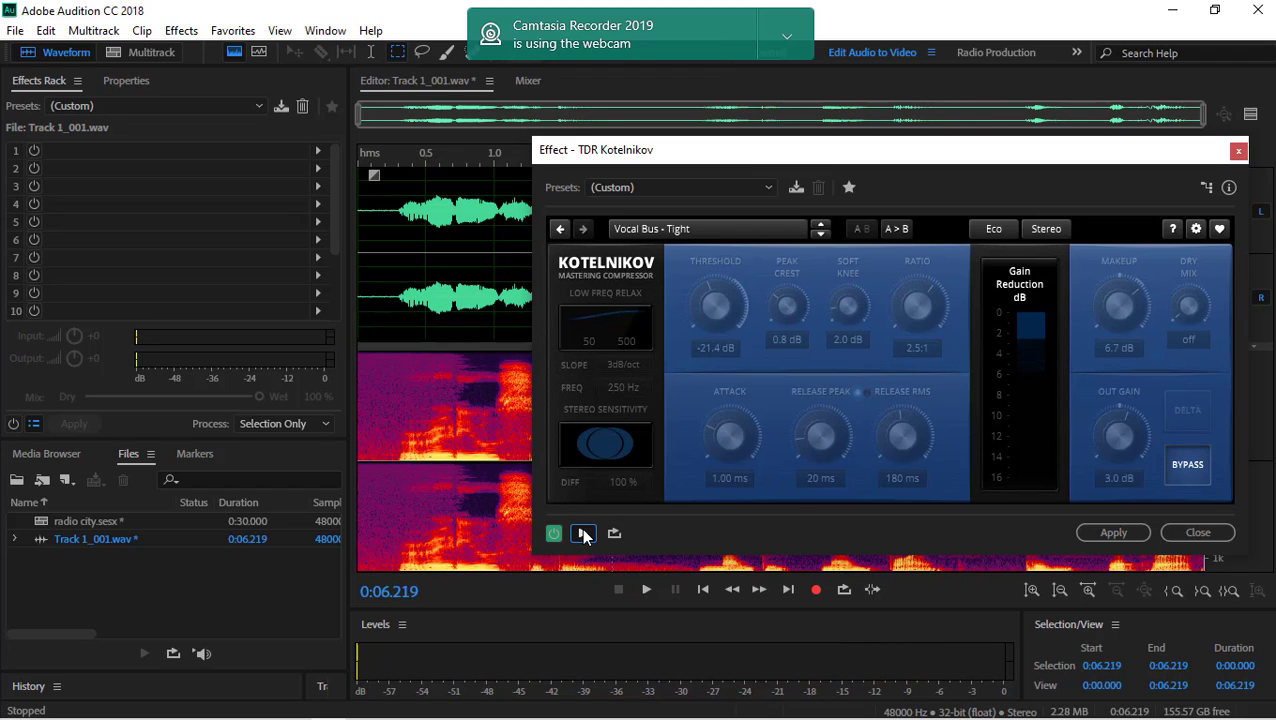
{"action": "left_click", "coordinate": [584, 533]}
{"action": "left_click", "coordinate": [584, 533]}
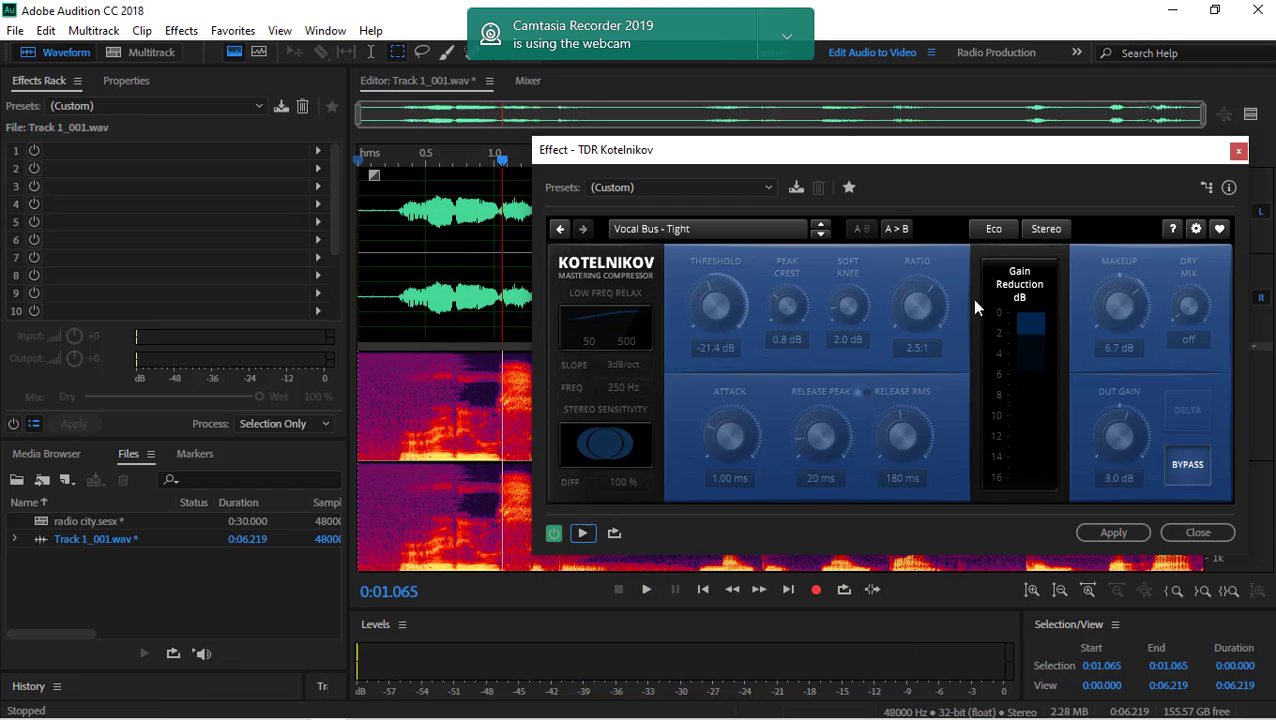
Copy the compressor's A settings to B, switch to B and preview the track with bypass still on
{"action": "left_click", "coordinate": [993, 231]}
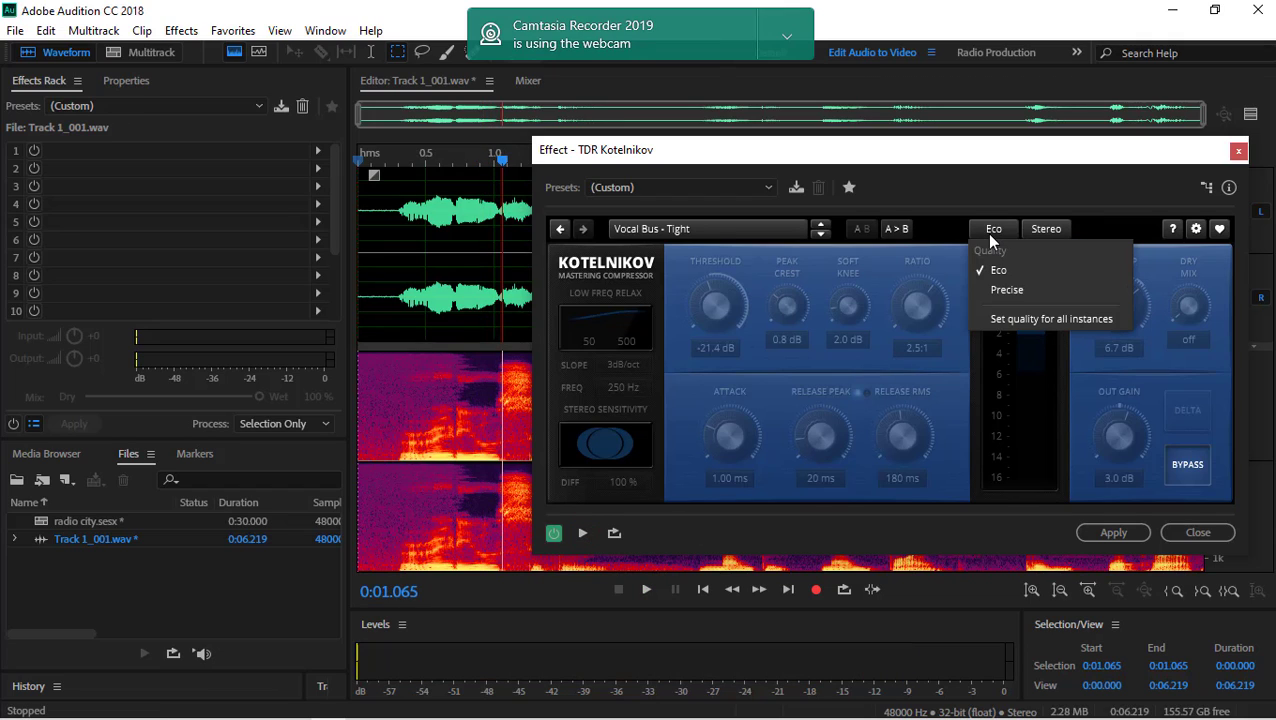
{"action": "left_click", "coordinate": [895, 229]}
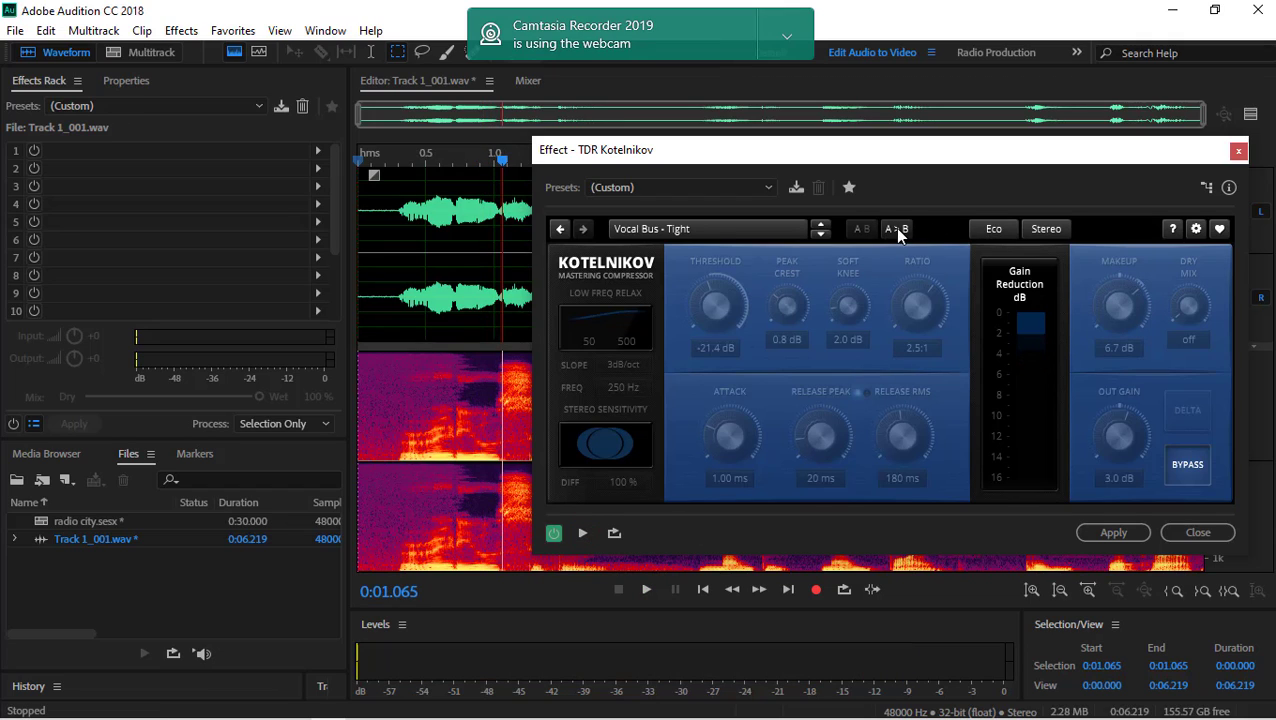
{"action": "left_click", "coordinate": [855, 231]}
{"action": "left_click", "coordinate": [583, 535]}
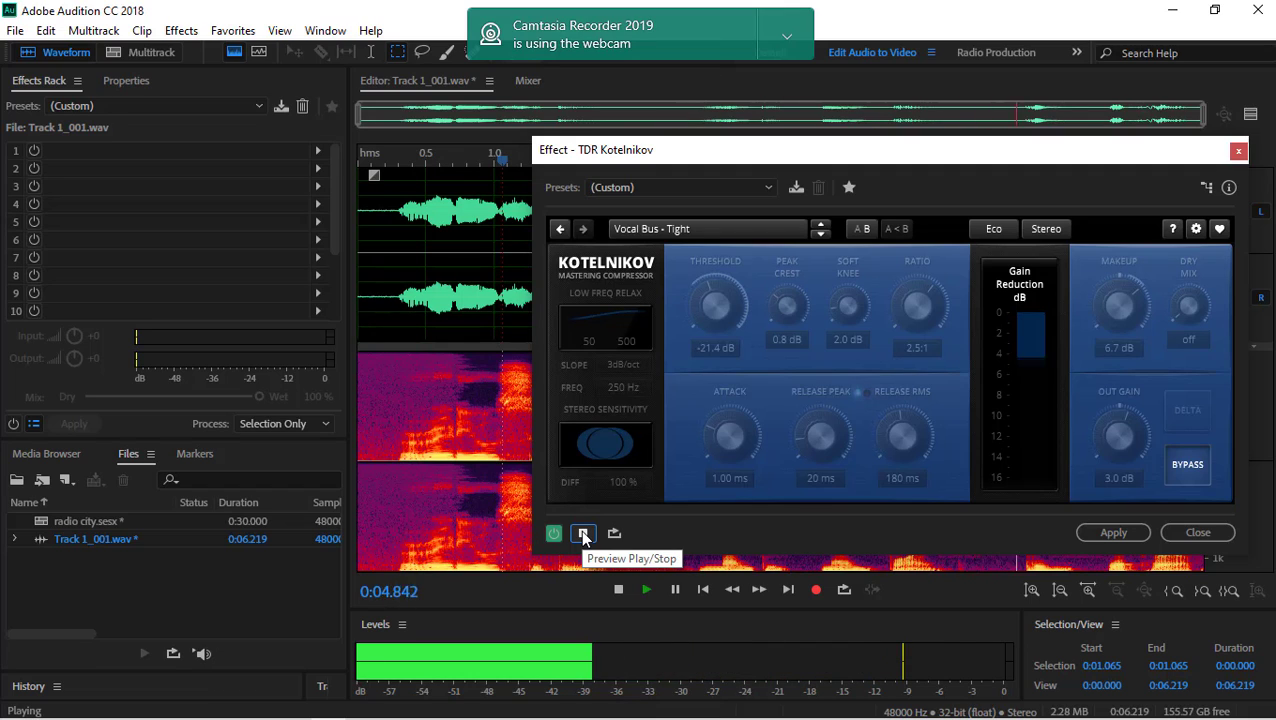
{"action": "left_click", "coordinate": [583, 535]}
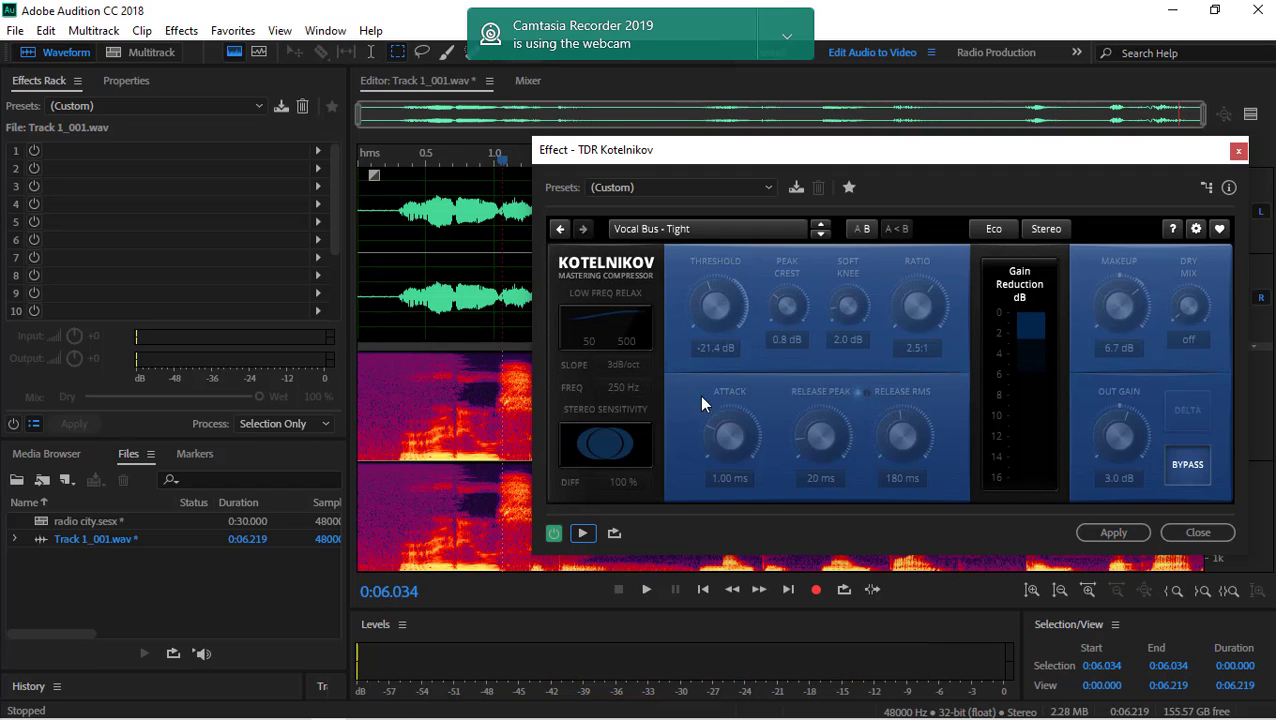
{"action": "left_click", "coordinate": [696, 188]}
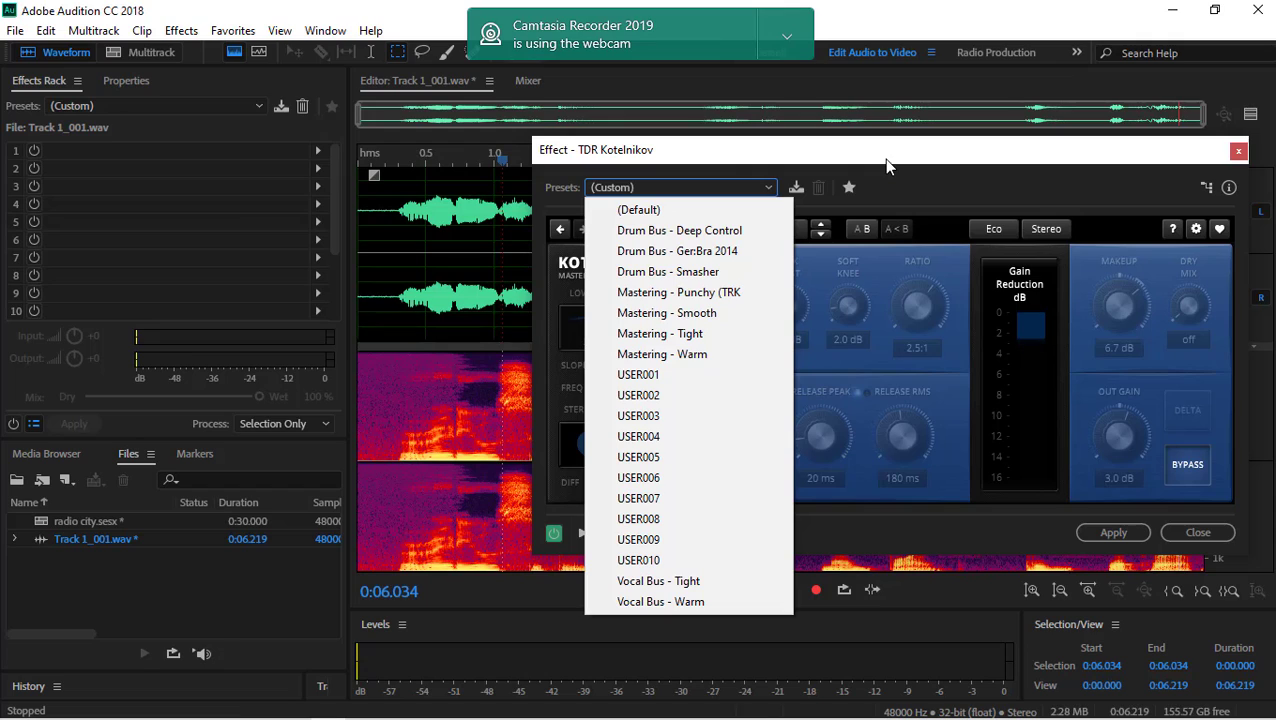
{"action": "mouse_move", "coordinate": [658, 708]}
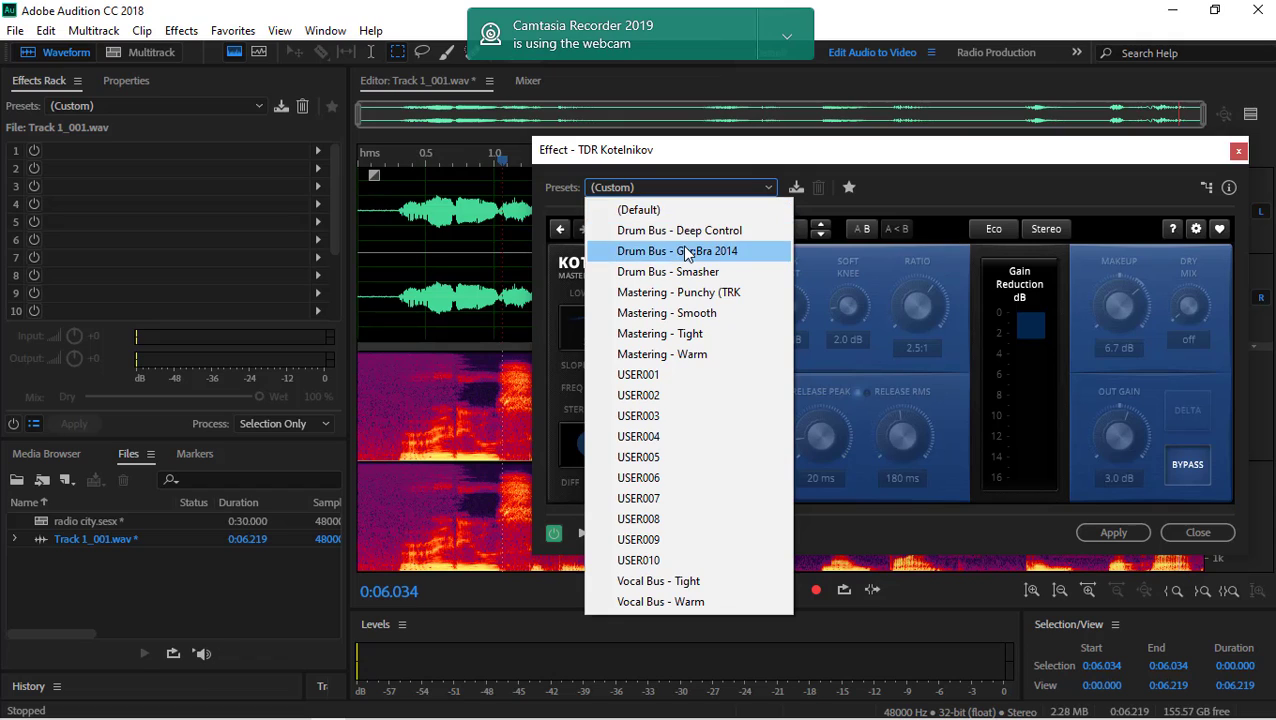
{"action": "left_click", "coordinate": [787, 153]}
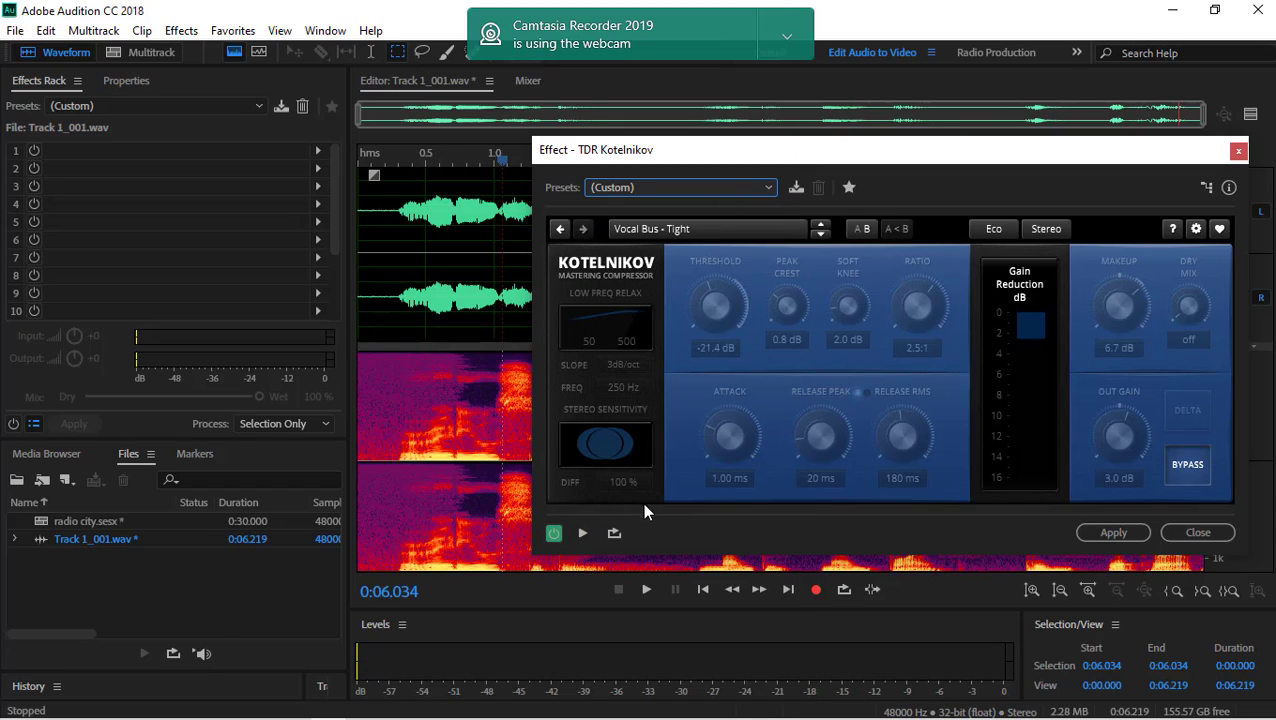
{"action": "left_click", "coordinate": [697, 187]}
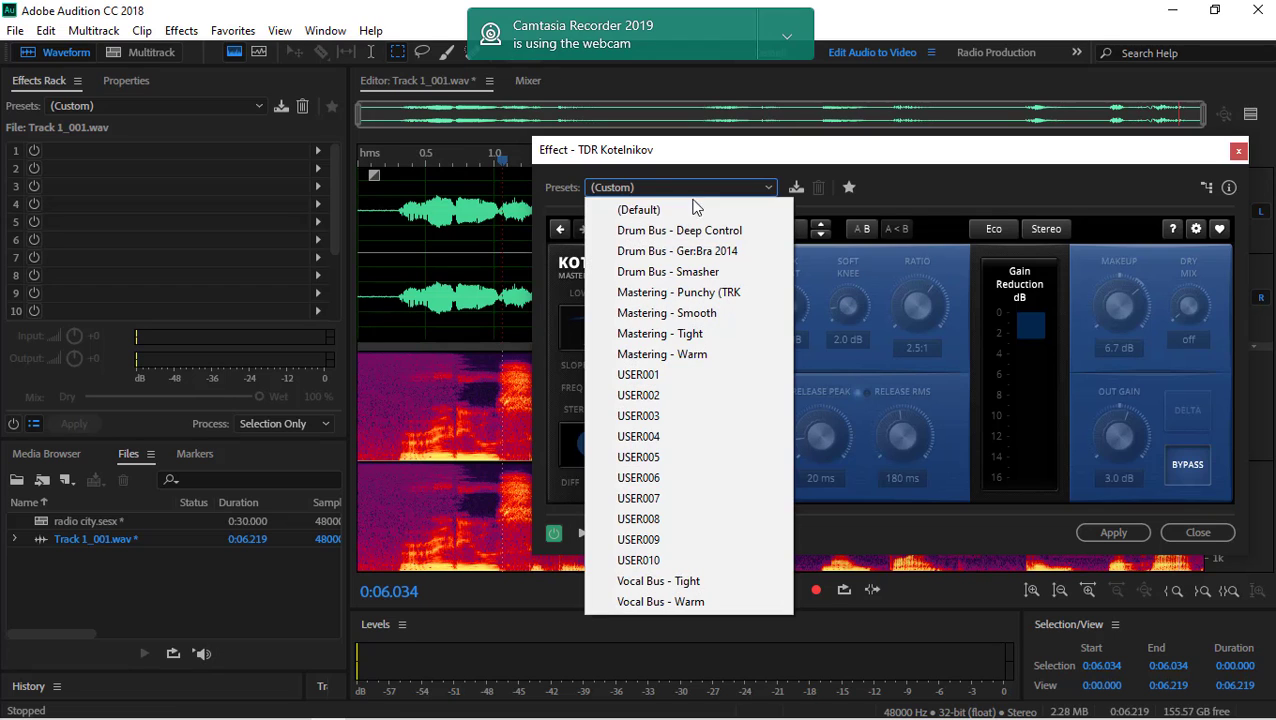
Load the compressor's (Default) preset, switch to the USER010 preset and preview the track with it
{"action": "left_click", "coordinate": [697, 206]}
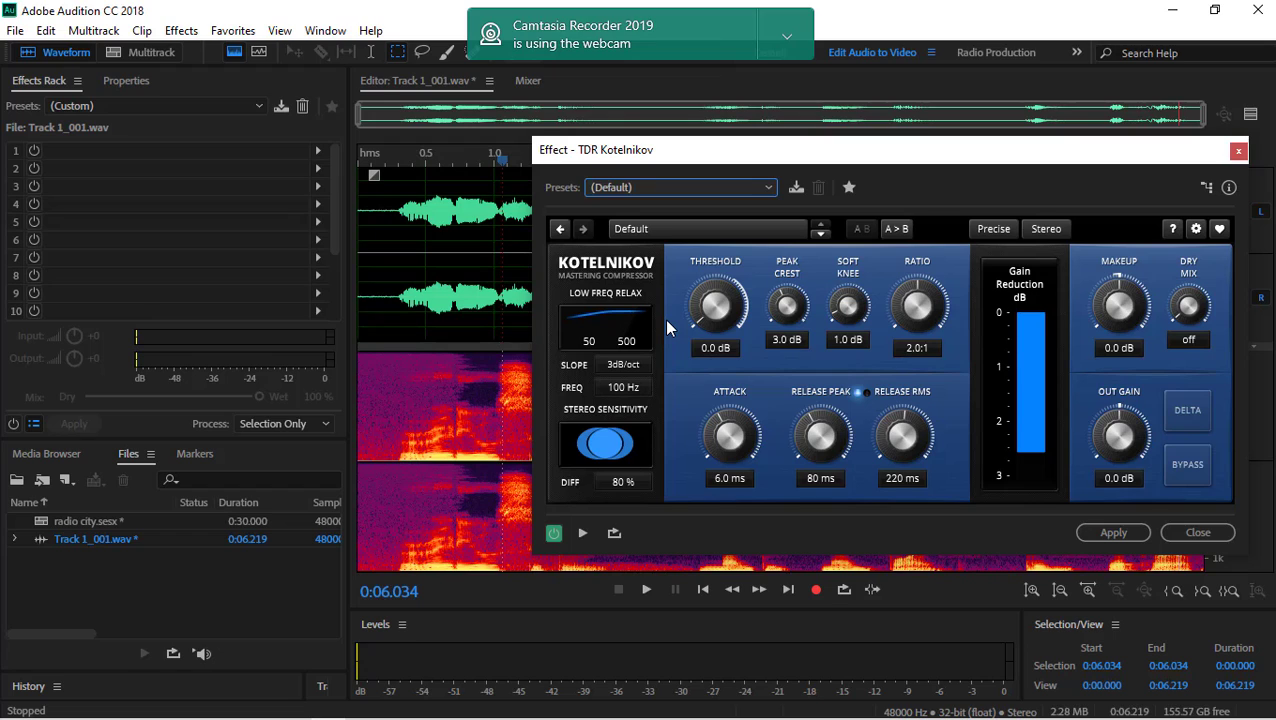
{"action": "left_click", "coordinate": [679, 188]}
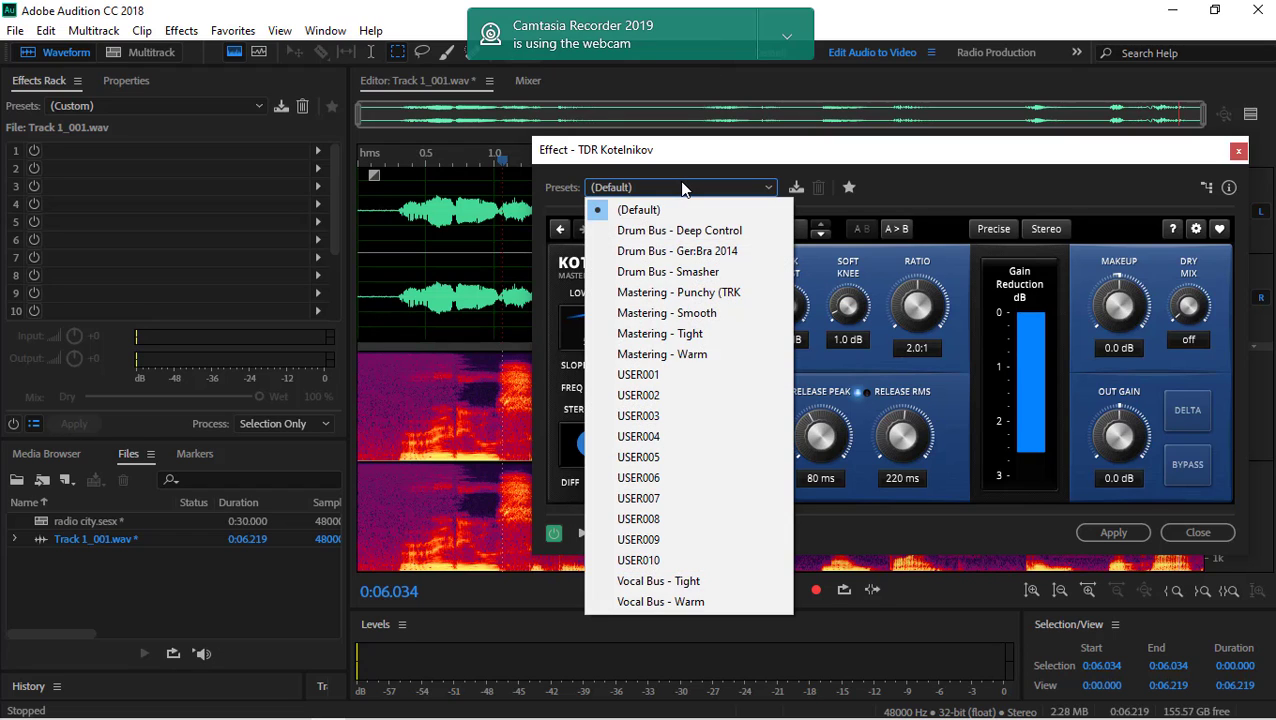
{"action": "left_click", "coordinate": [630, 560]}
{"action": "left_click", "coordinate": [576, 538]}
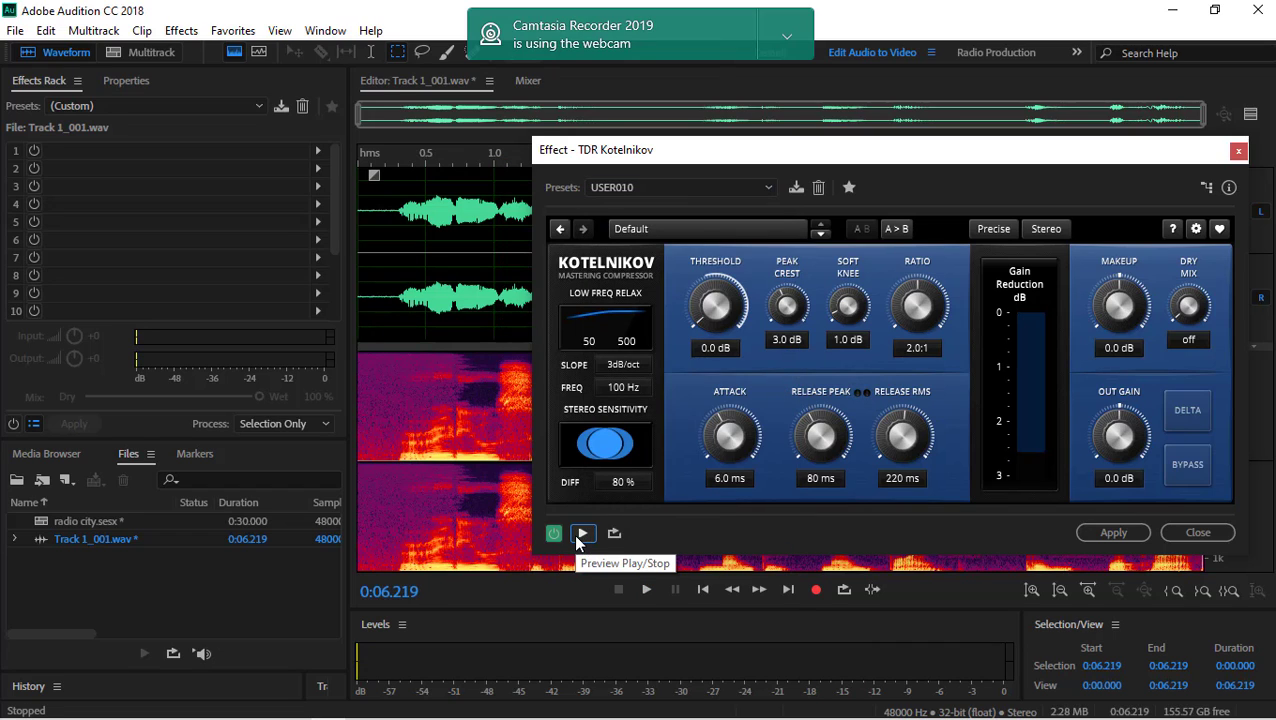
{"action": "left_click", "coordinate": [583, 535]}
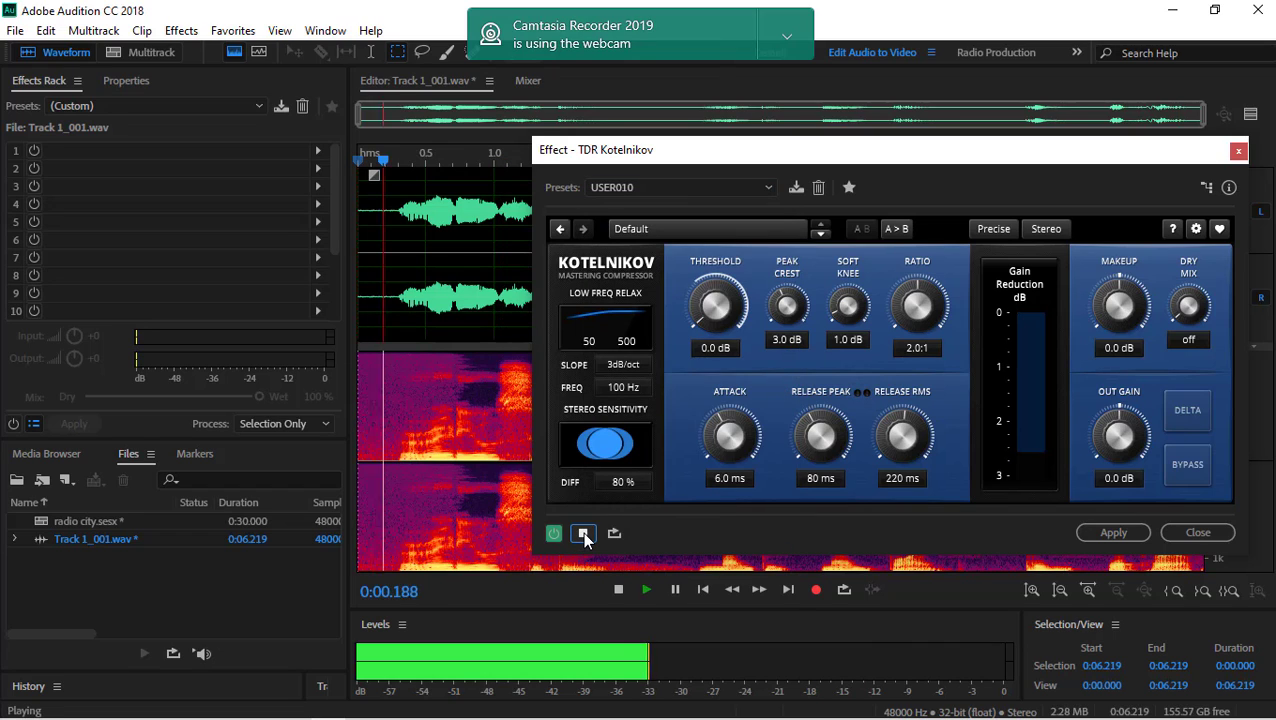
{"action": "left_click", "coordinate": [583, 534]}
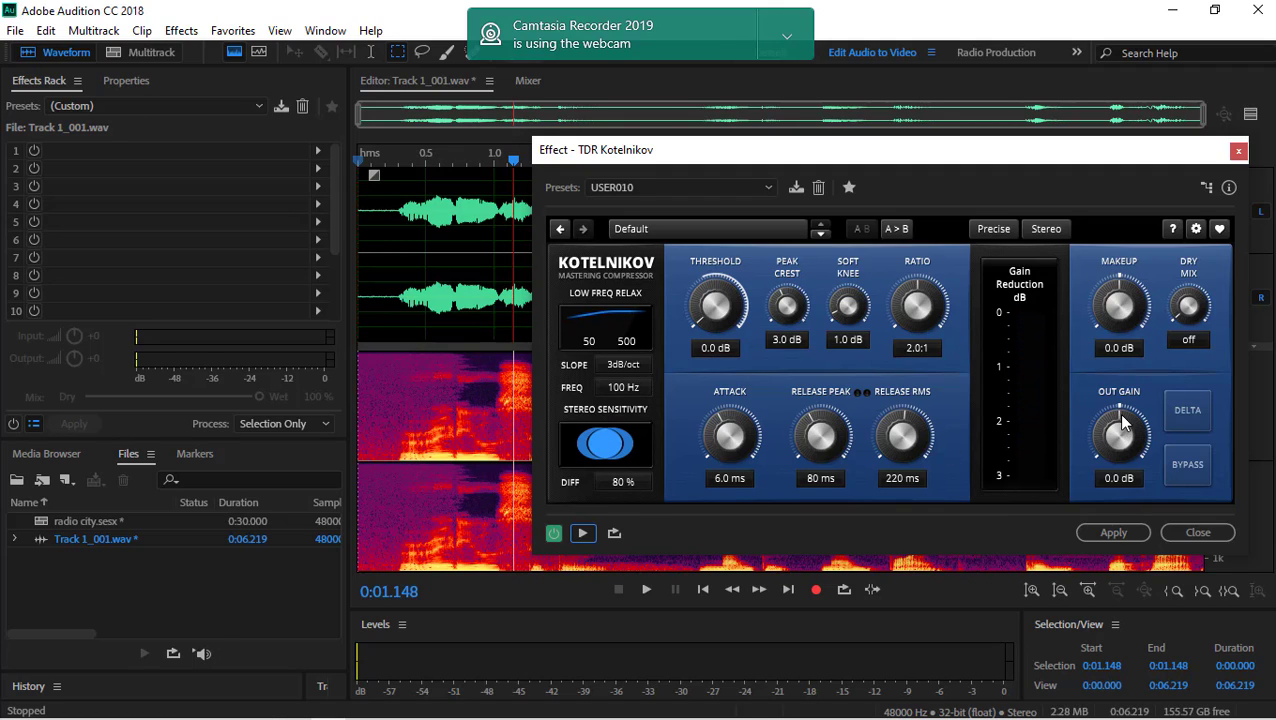
Raise the compressor's output gain to 11.1 dB and preview the track, replaying it from the start
{"action": "left_click_drag", "start_coordinate": [1122, 422], "coordinate": [1122, 398]}
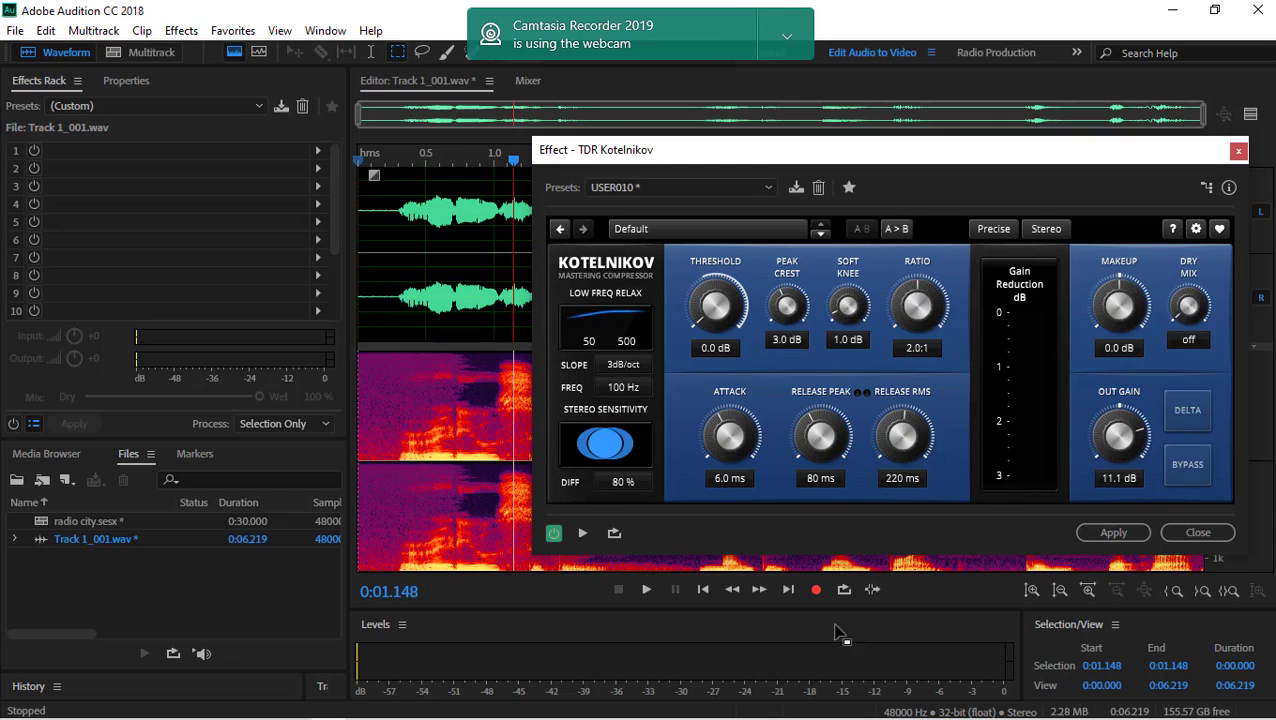
{"action": "left_click", "coordinate": [582, 534]}
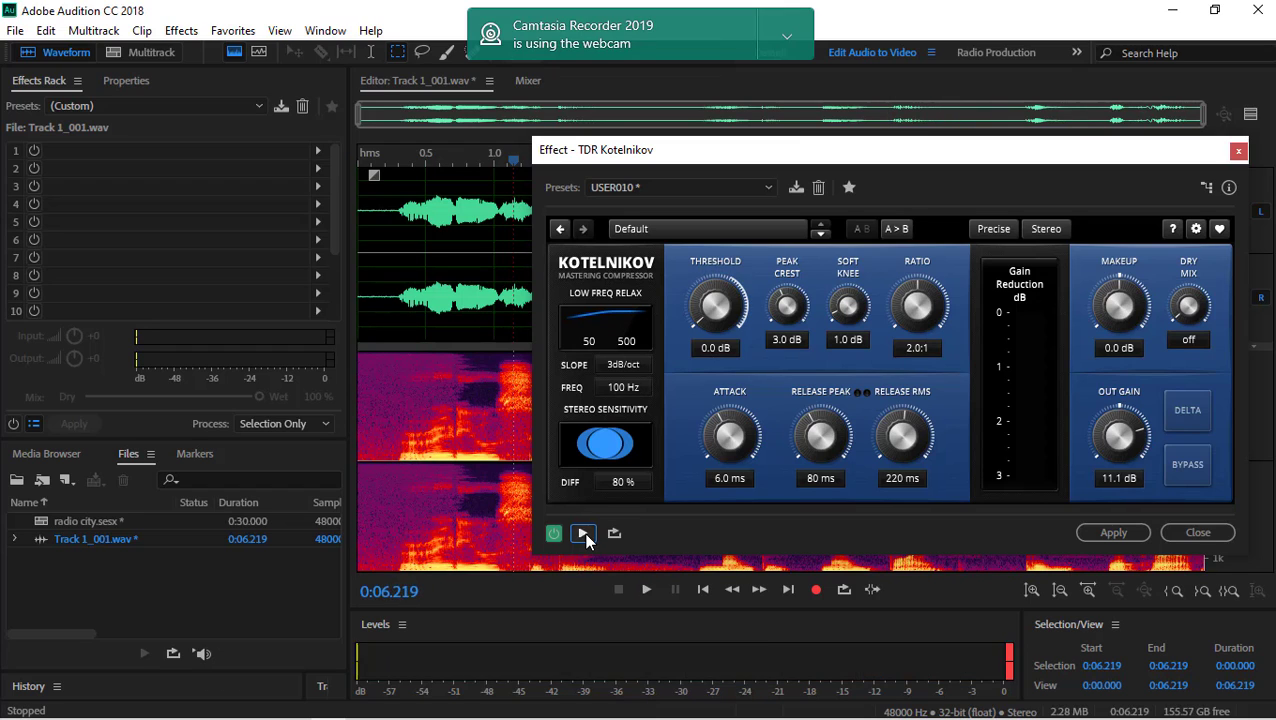
{"action": "left_click", "coordinate": [584, 532]}
{"action": "left_click", "coordinate": [586, 533]}
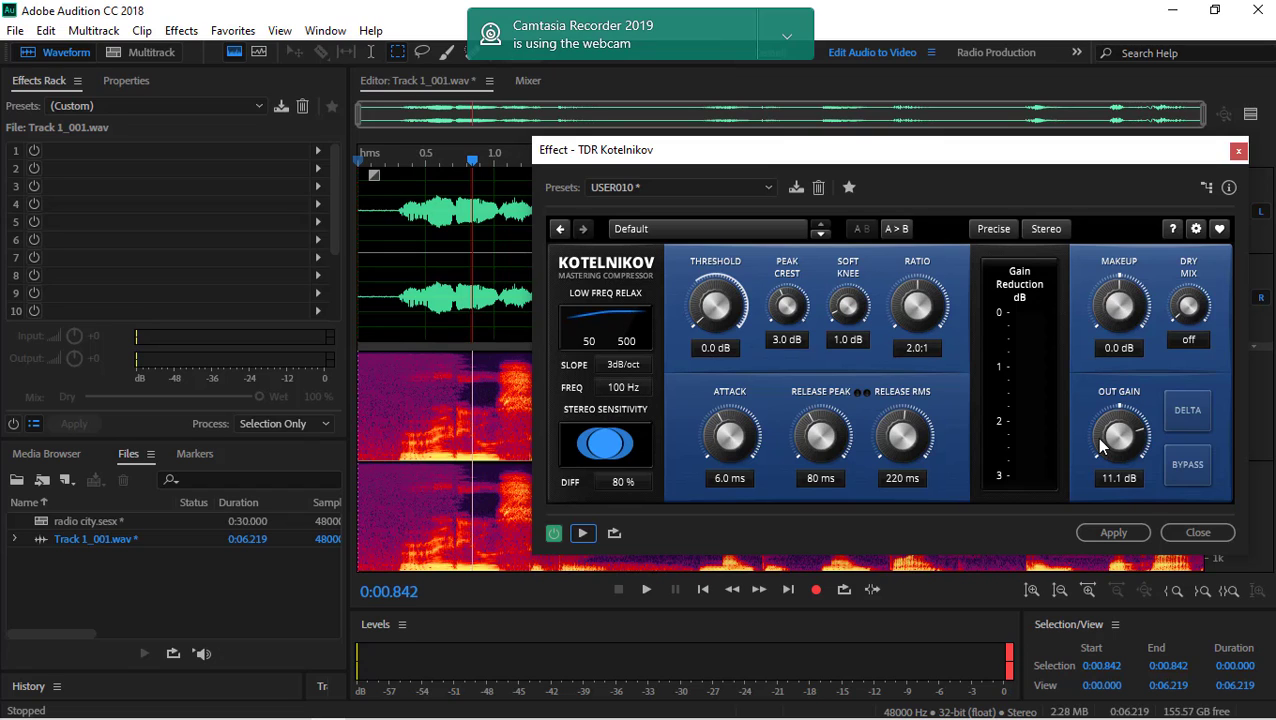
Apply the compressor to the whole track and play the processed waveform from near its beginning
{"action": "left_click", "coordinate": [1110, 533]}
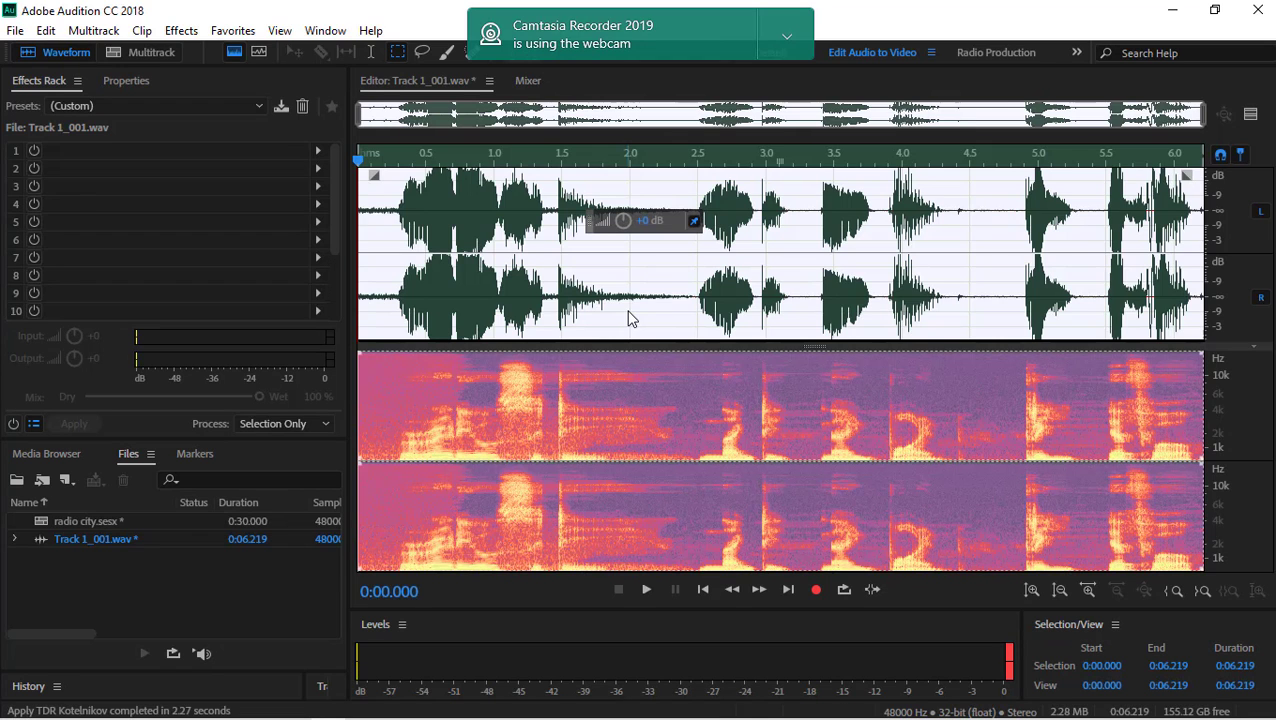
{"action": "left_click", "coordinate": [384, 236]}
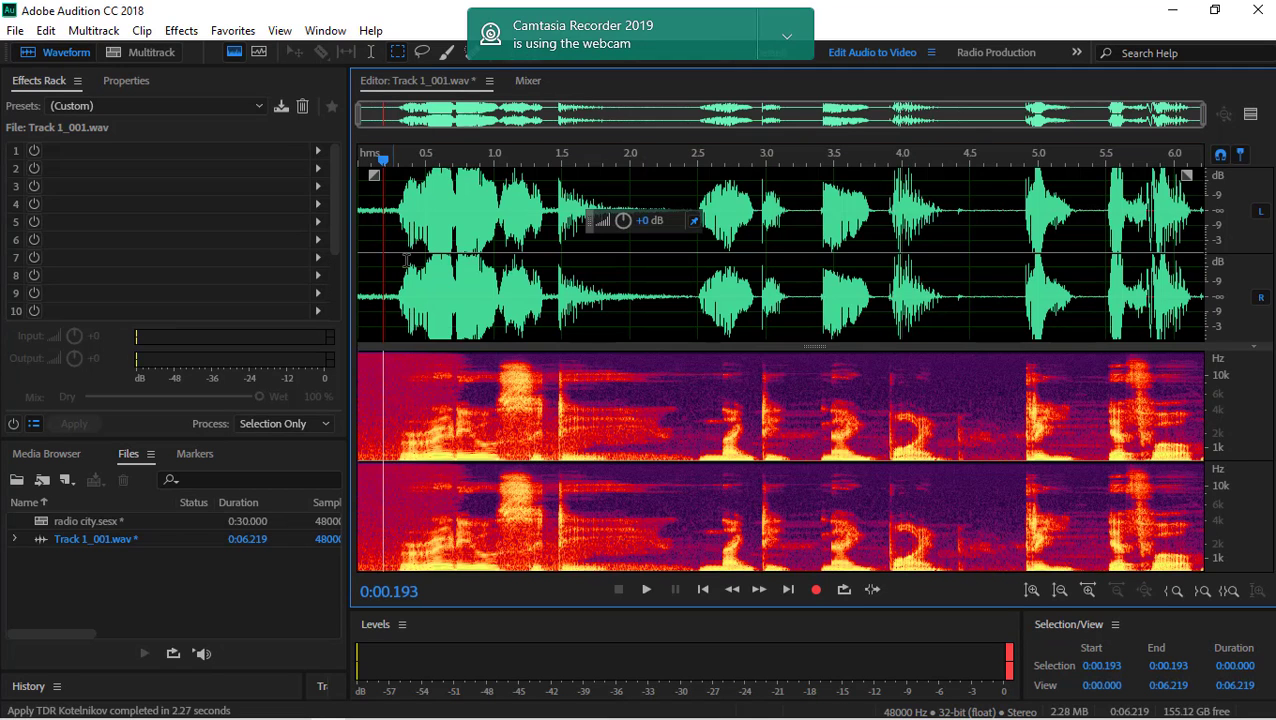
{"action": "key", "text": "space"}
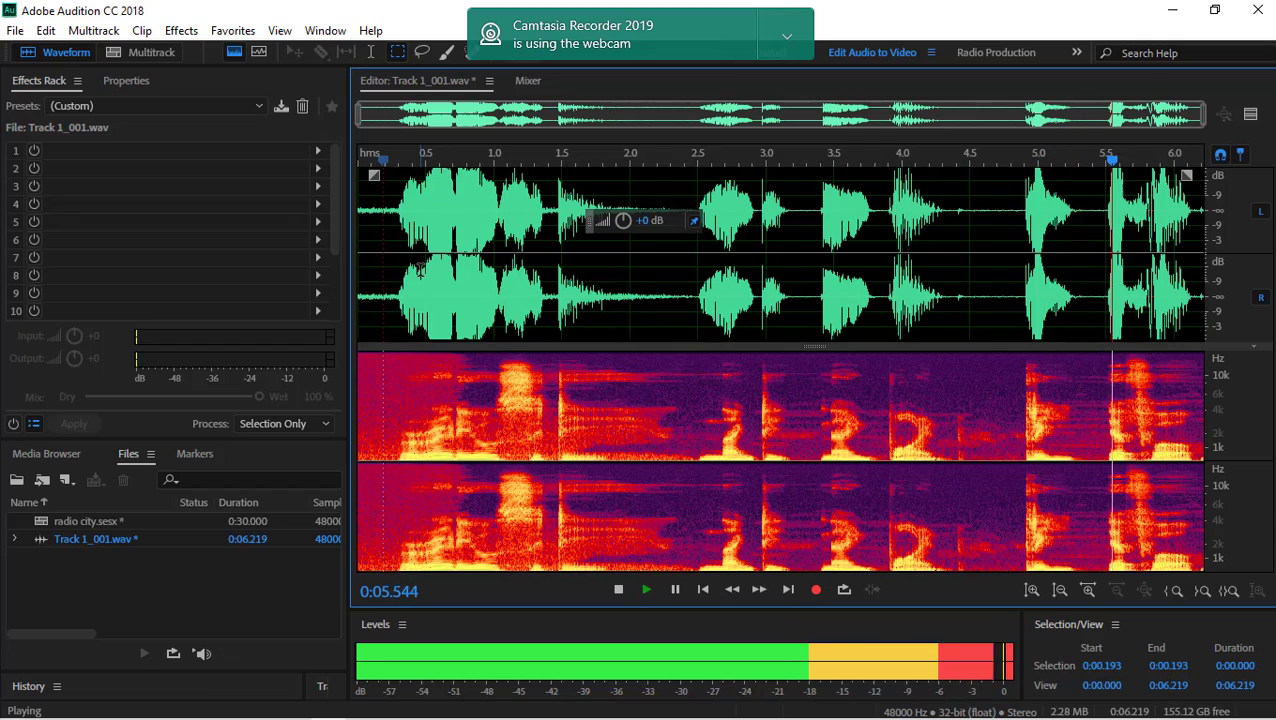
{"action": "key", "text": "space"}
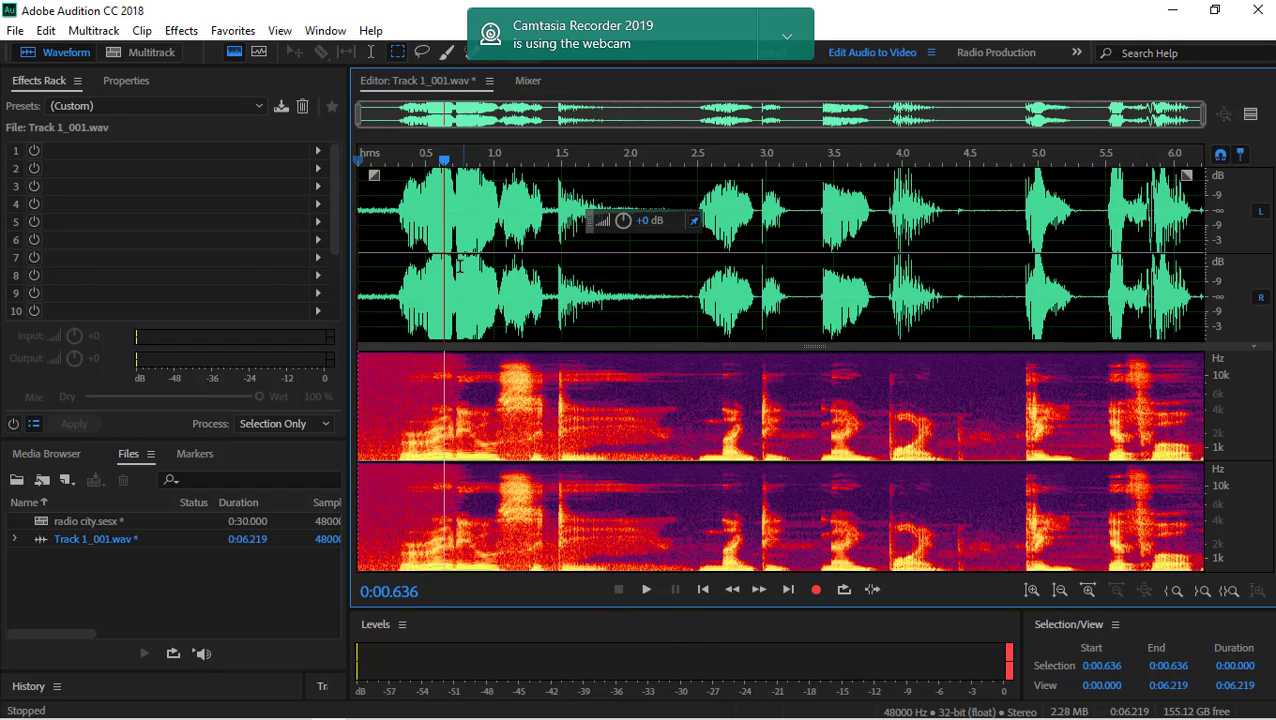
{"action": "left_click", "coordinate": [396, 262]}
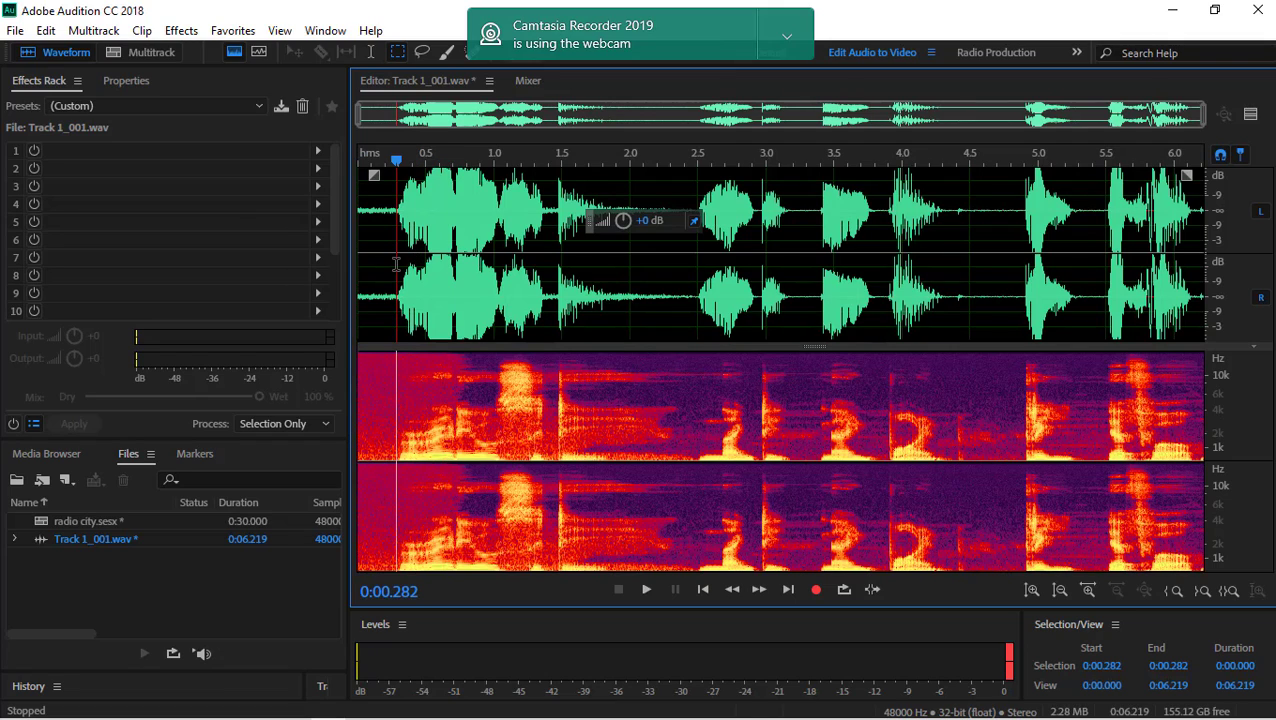